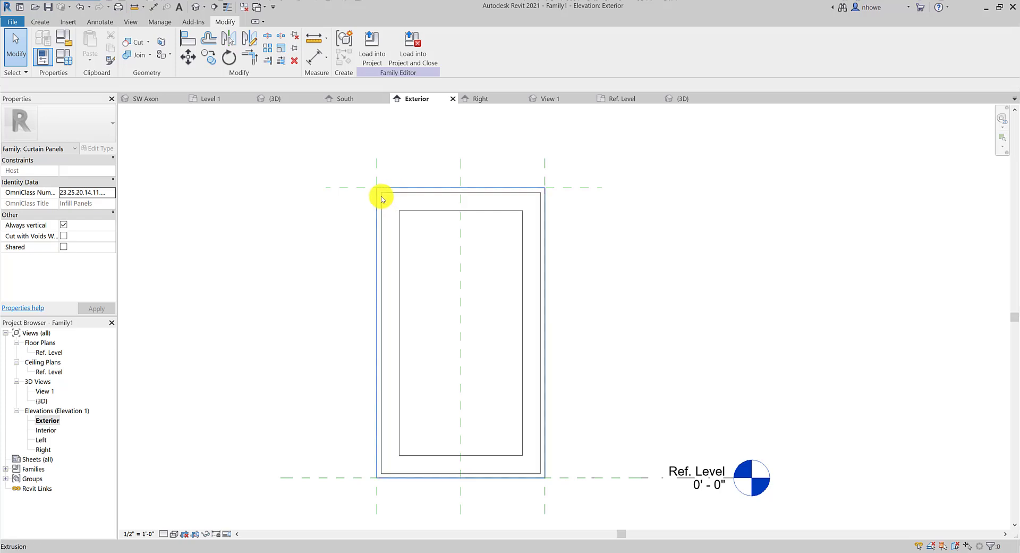
Select the outer frame extrusion in the Exterior elevation view
{"action": "left_click", "coordinate": [378, 192]}
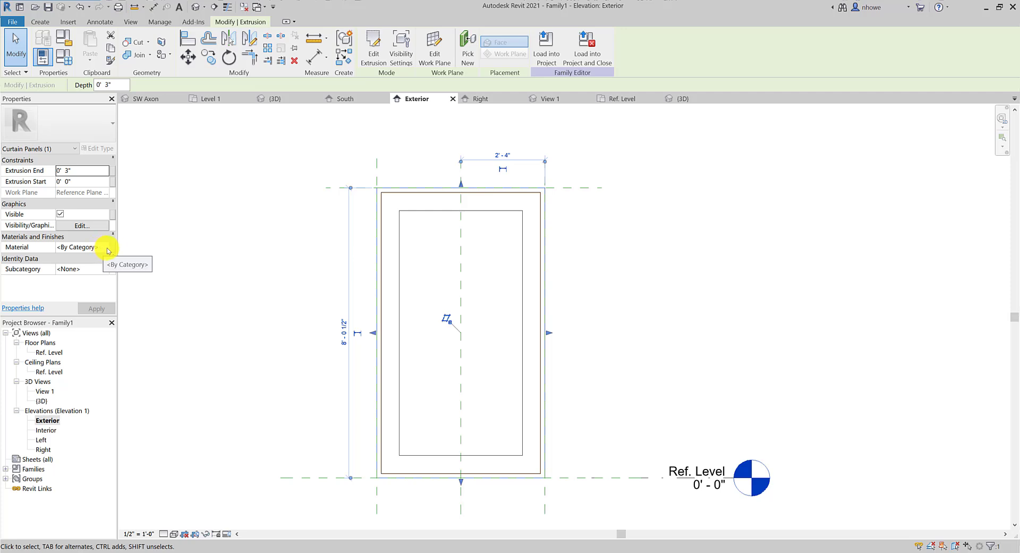
{"action": "left_click", "coordinate": [112, 248]}
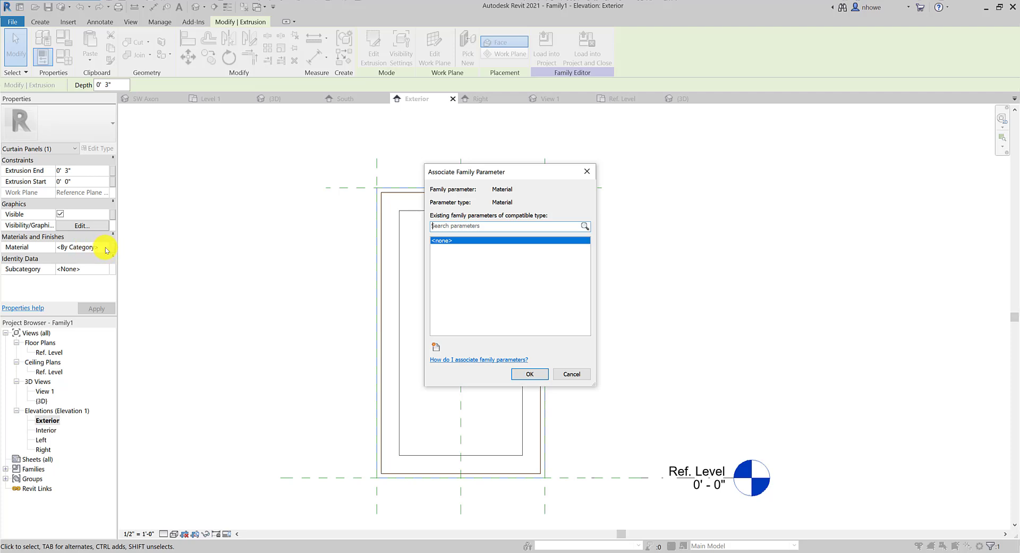
{"action": "left_click", "coordinate": [572, 374]}
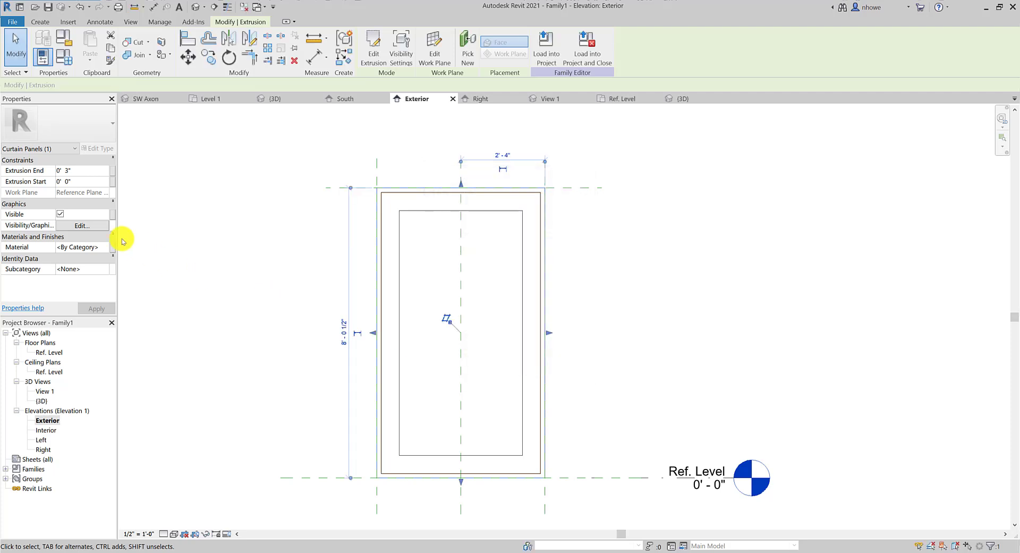
{"action": "left_click", "coordinate": [107, 248]}
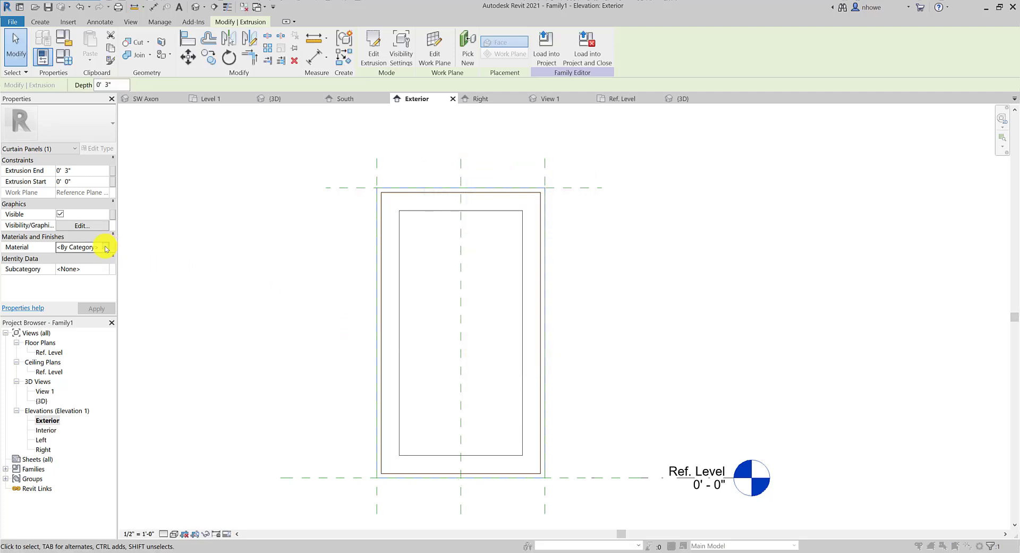
{"action": "left_click", "coordinate": [106, 248]}
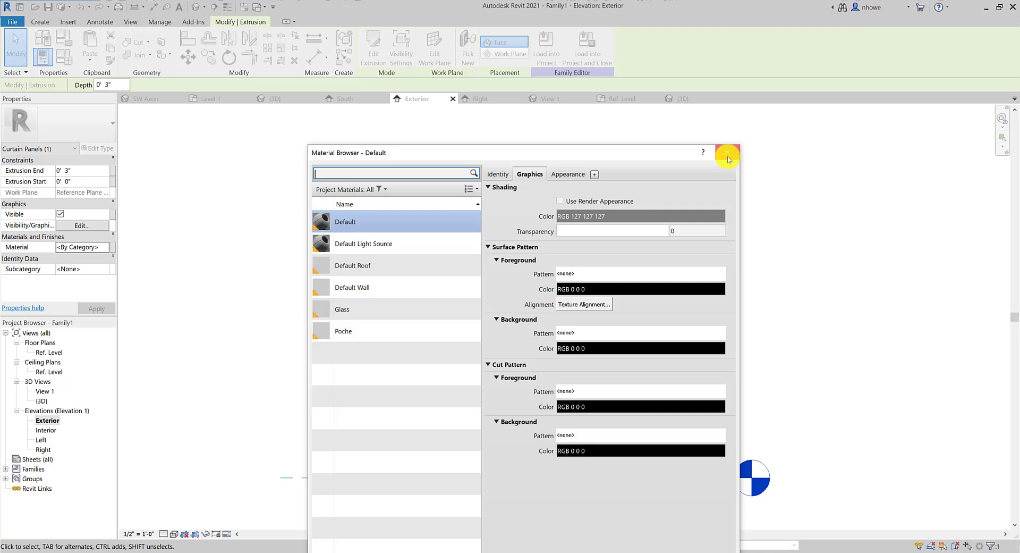
{"action": "left_click", "coordinate": [727, 156]}
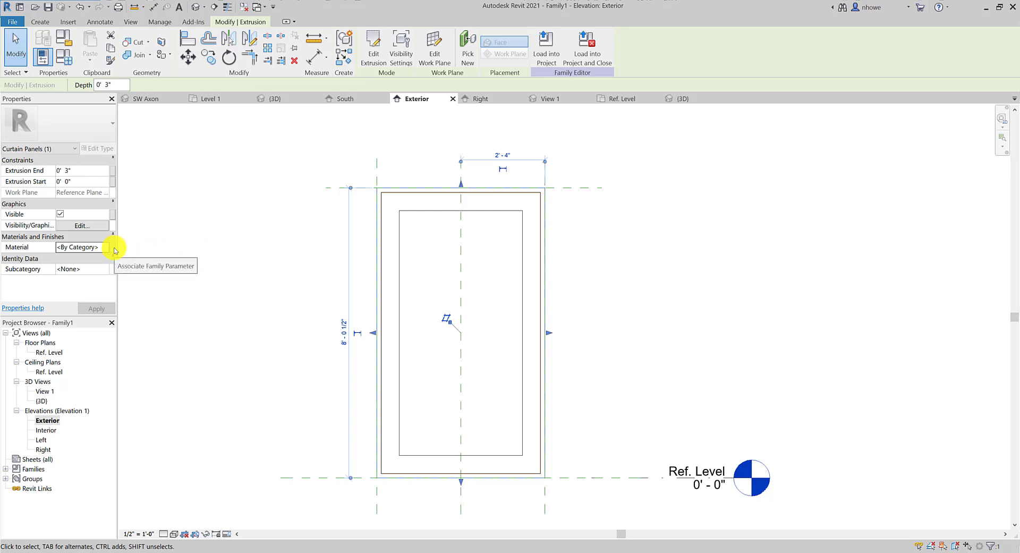
Associate the outer frame's Material with a new type parameter named ExtFrame
{"action": "left_click", "coordinate": [116, 248]}
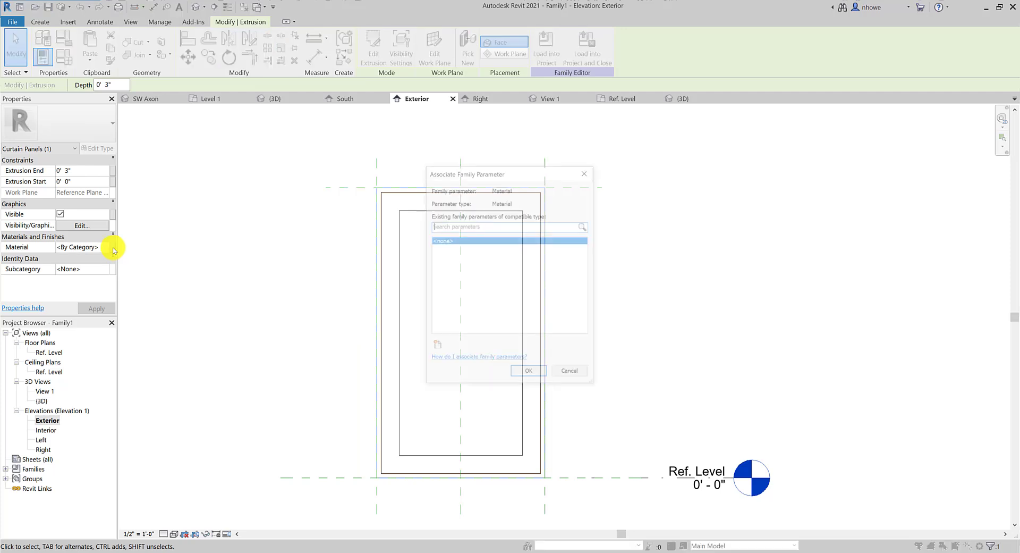
{"action": "left_click", "coordinate": [436, 347]}
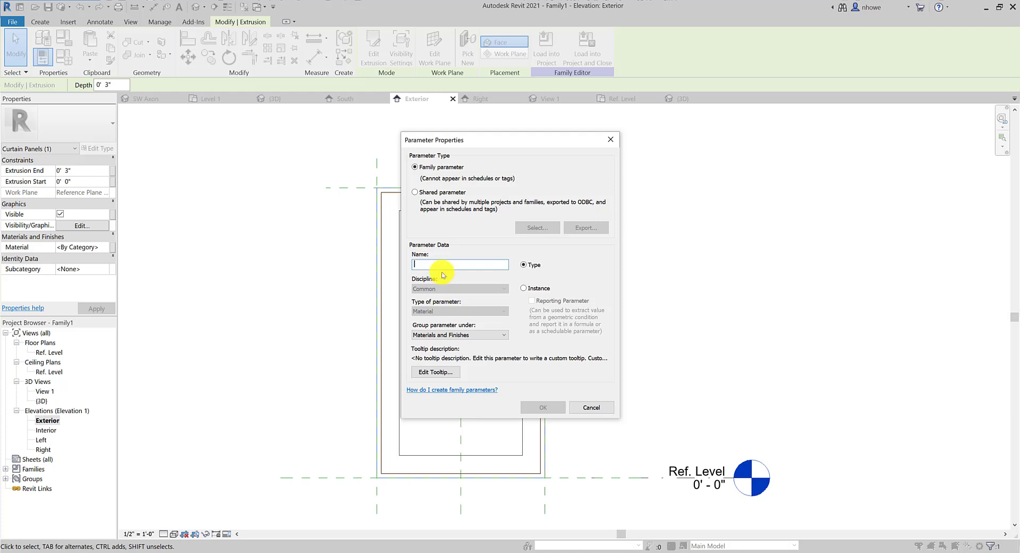
{"action": "type", "text": "Painted"}
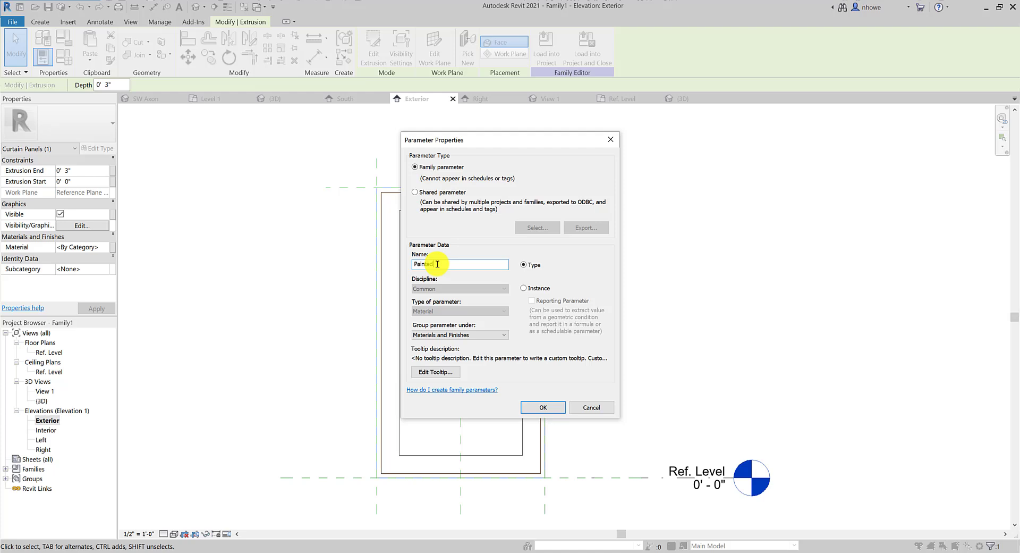
{"action": "key", "text": "BackSpace"}
{"action": "key", "text": "BackSpace"}
{"action": "key", "text": "BackSpace"}
{"action": "key", "text": "BackSpace"}
{"action": "key", "text": "BackSpace"}
{"action": "type", "text": "ExtFrame"}
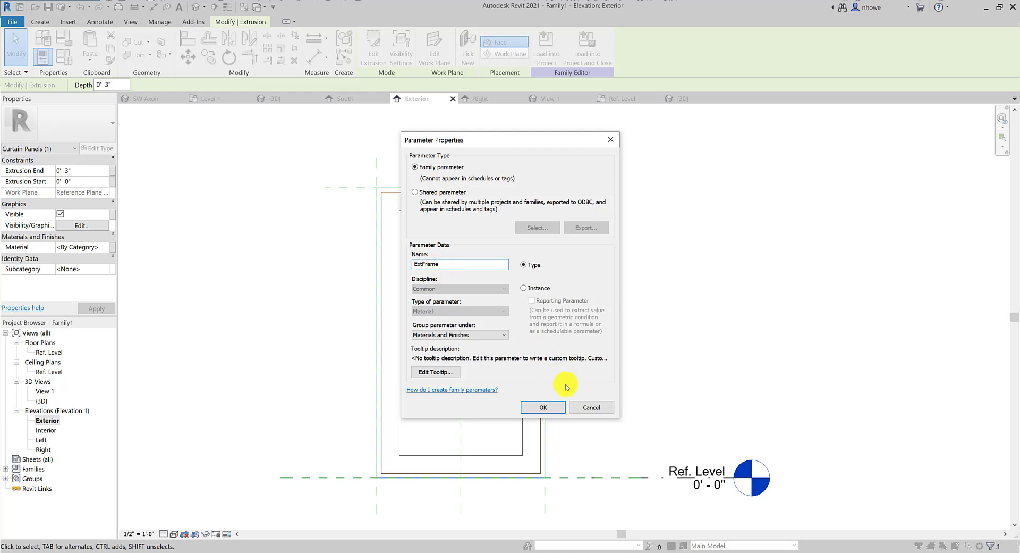
{"action": "left_click", "coordinate": [551, 408]}
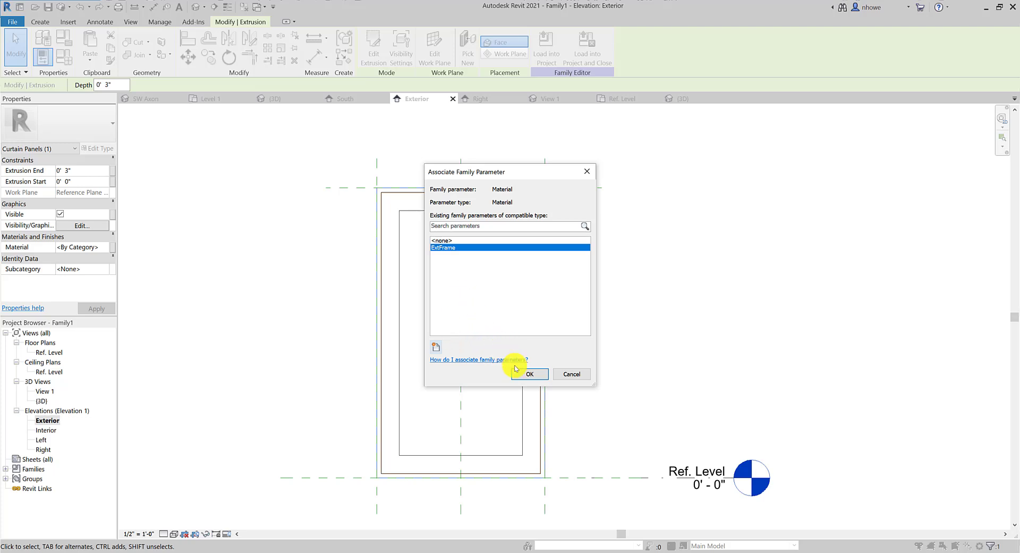
{"action": "left_click", "coordinate": [525, 374]}
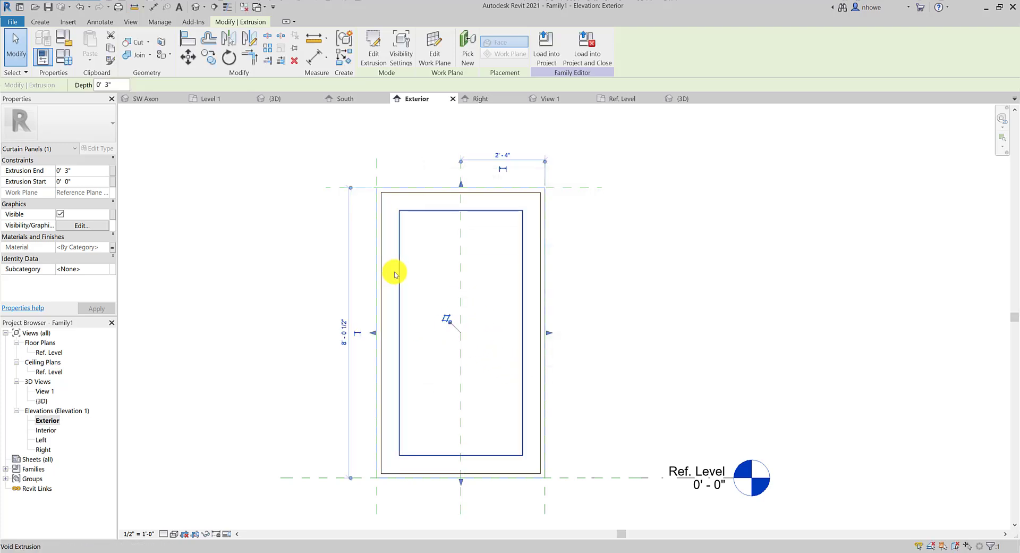
Select the interior frame extrusion and link its Material to a new IntFrame type parameter
{"action": "left_click", "coordinate": [385, 211]}
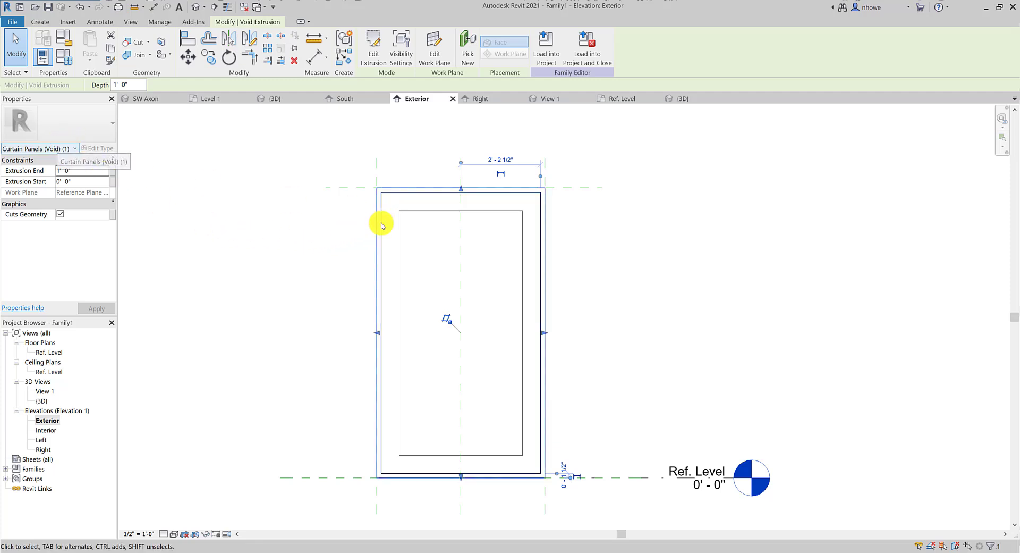
{"action": "left_click", "coordinate": [398, 218]}
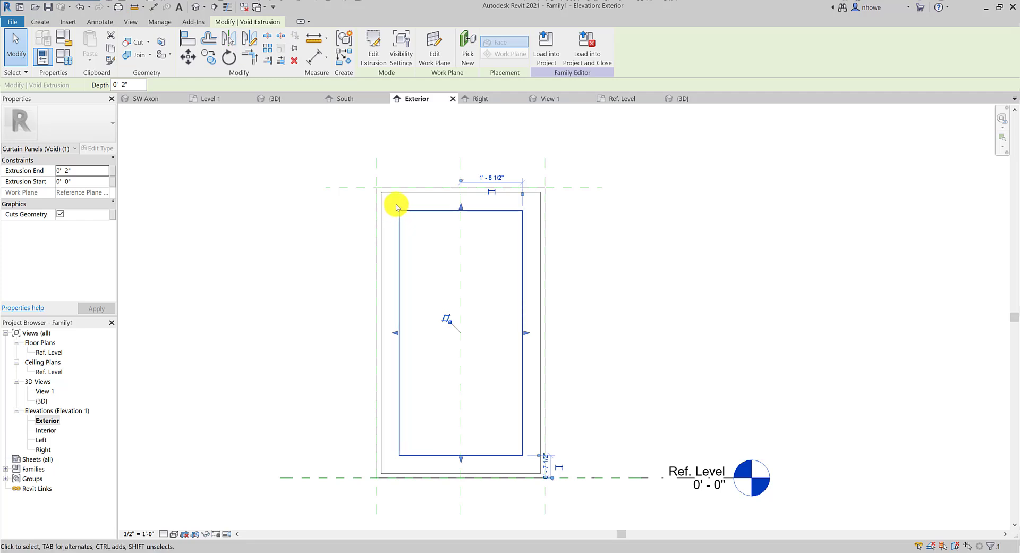
{"action": "left_click", "coordinate": [398, 196]}
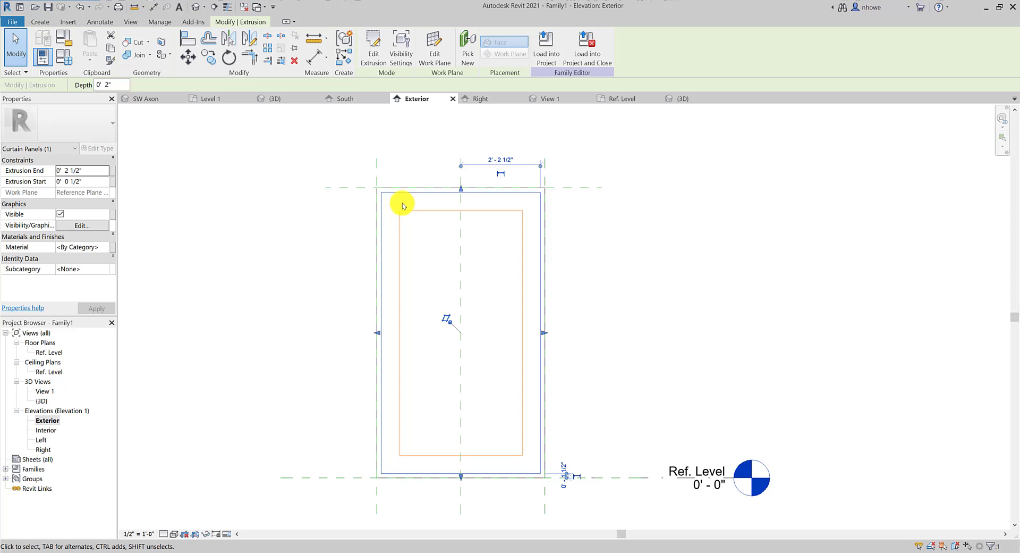
{"action": "left_click", "coordinate": [113, 247]}
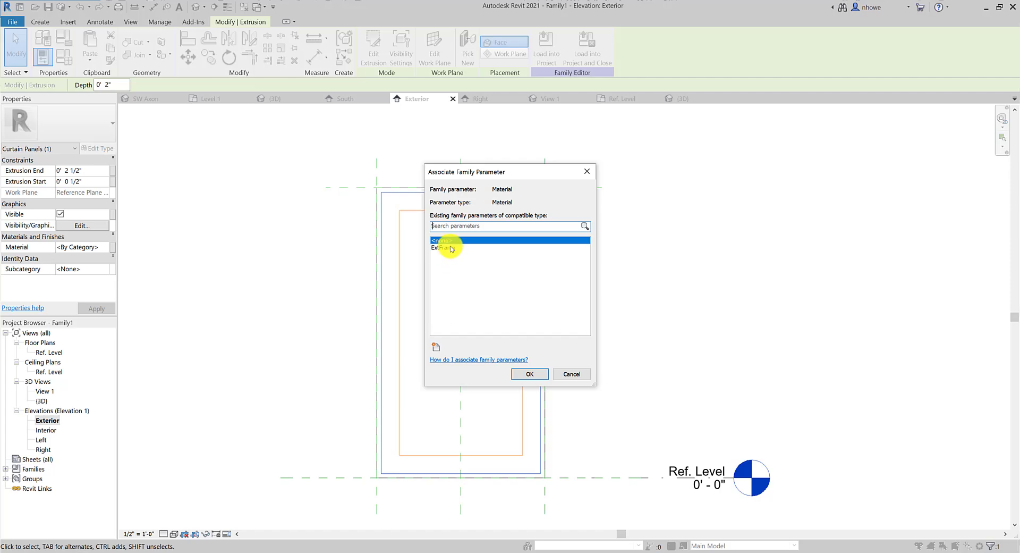
{"action": "left_click", "coordinate": [435, 346]}
{"action": "type", "text": "In"}
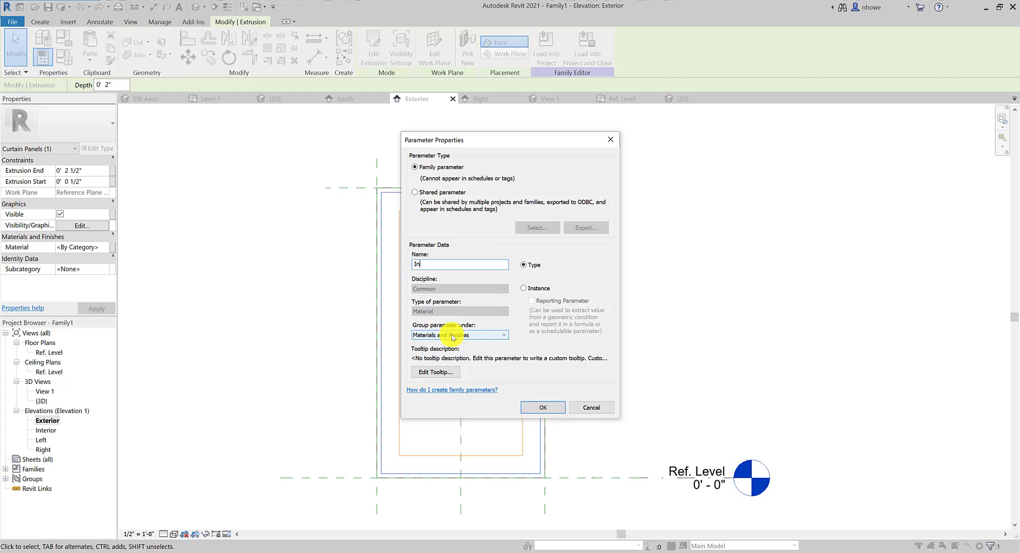
{"action": "type", "text": "tFrame"}
{"action": "left_click", "coordinate": [543, 407]}
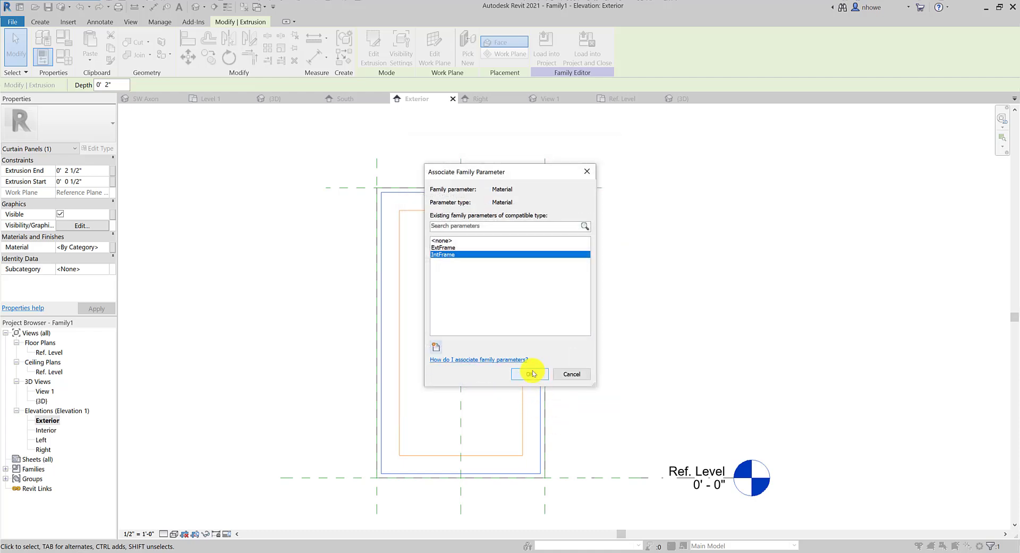
{"action": "left_click", "coordinate": [531, 373]}
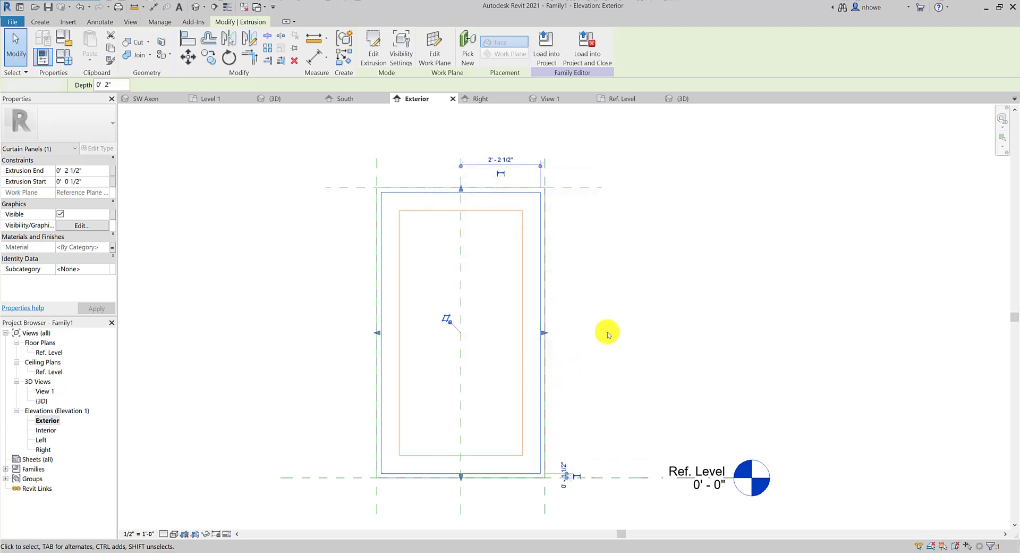
{"action": "left_click", "coordinate": [600, 333]}
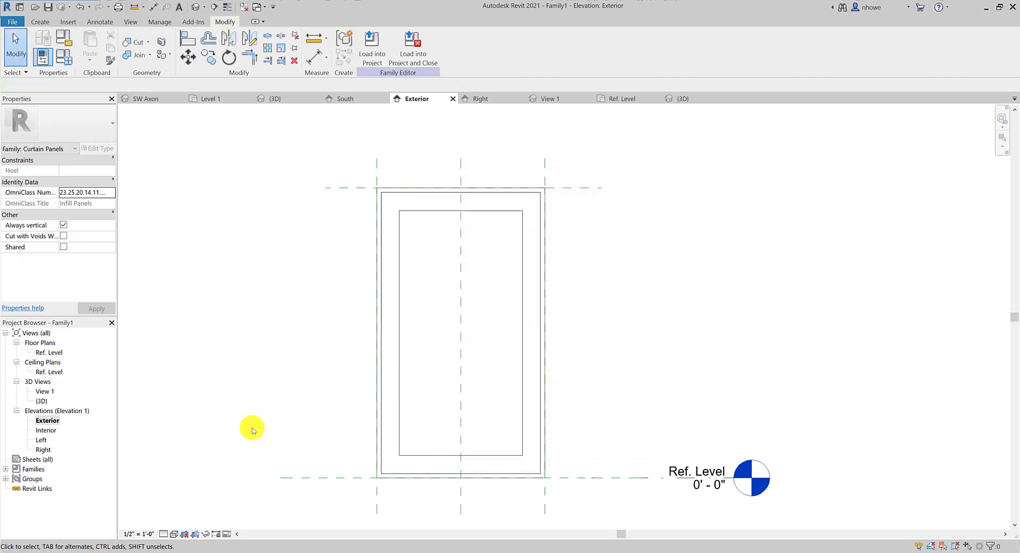
Load the family into the project, agreeing to save it first
{"action": "left_click", "coordinate": [412, 55]}
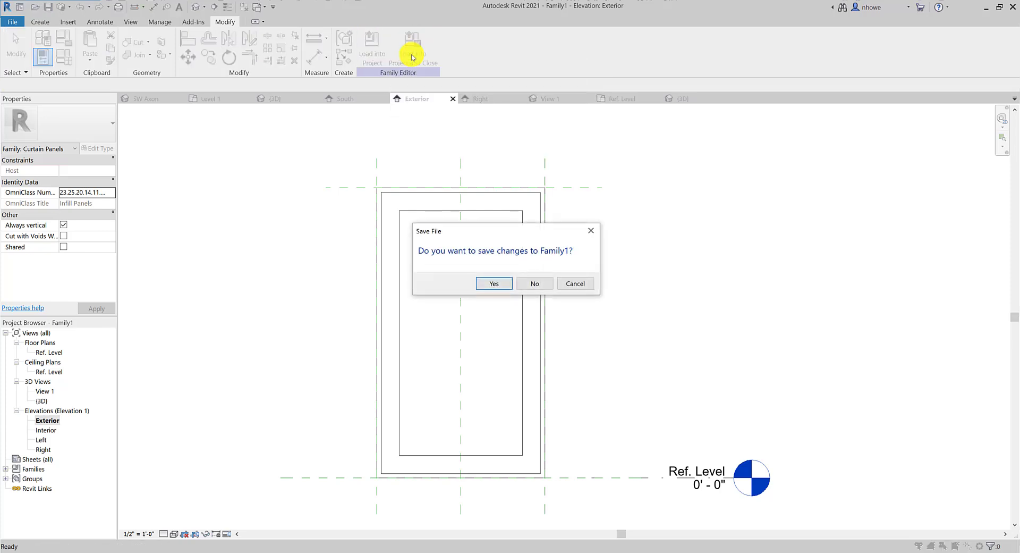
{"action": "left_click", "coordinate": [569, 284]}
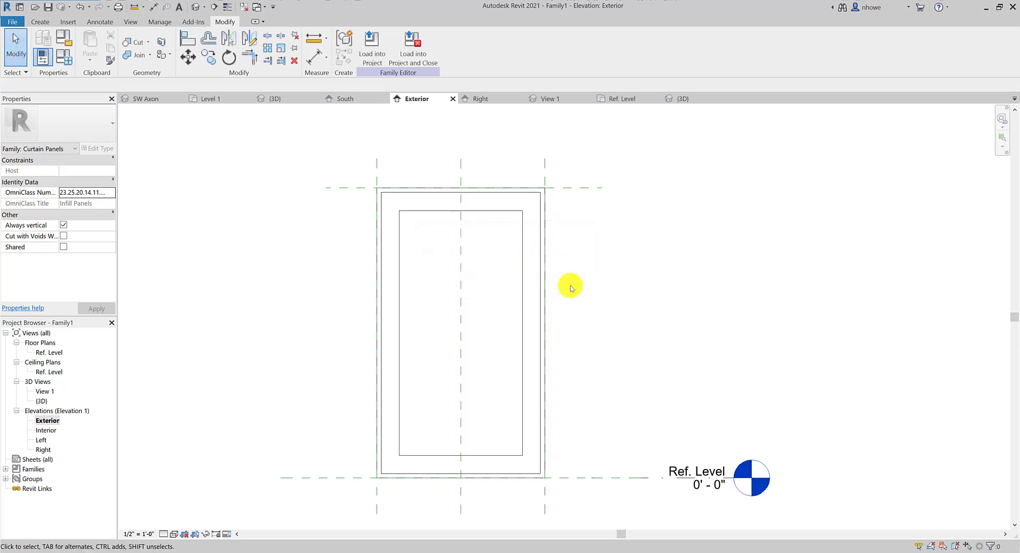
{"action": "left_click", "coordinate": [400, 66]}
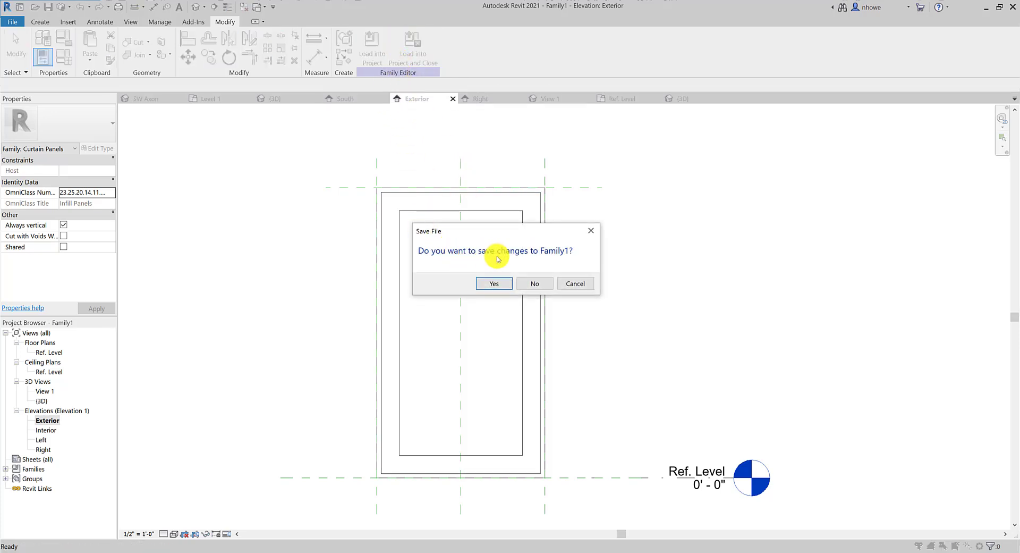
{"action": "left_click", "coordinate": [505, 283]}
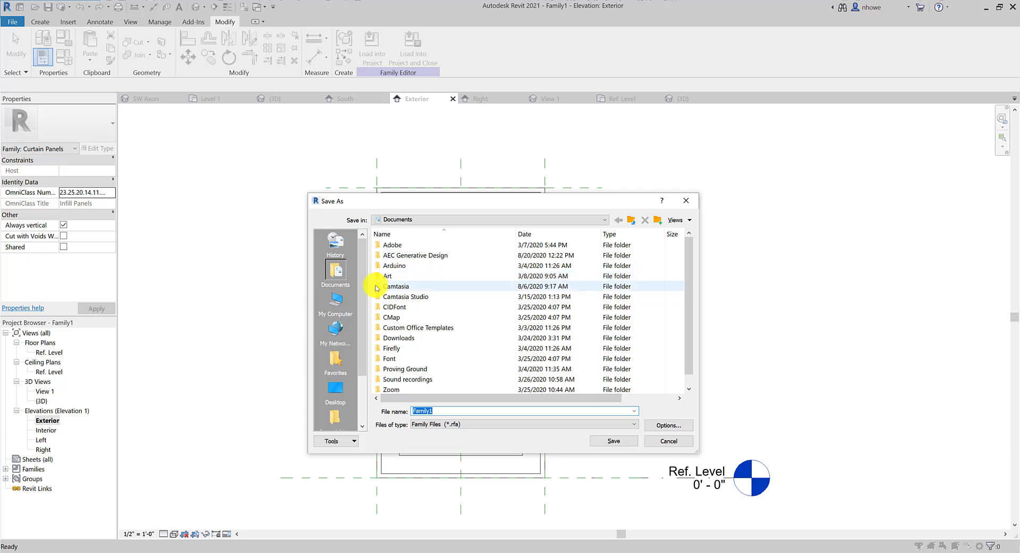
Browse to the OneDrive 00-IAID > IARC 310 > Families folder
{"action": "left_click_drag", "start_coordinate": [361, 307], "coordinate": [358, 285]}
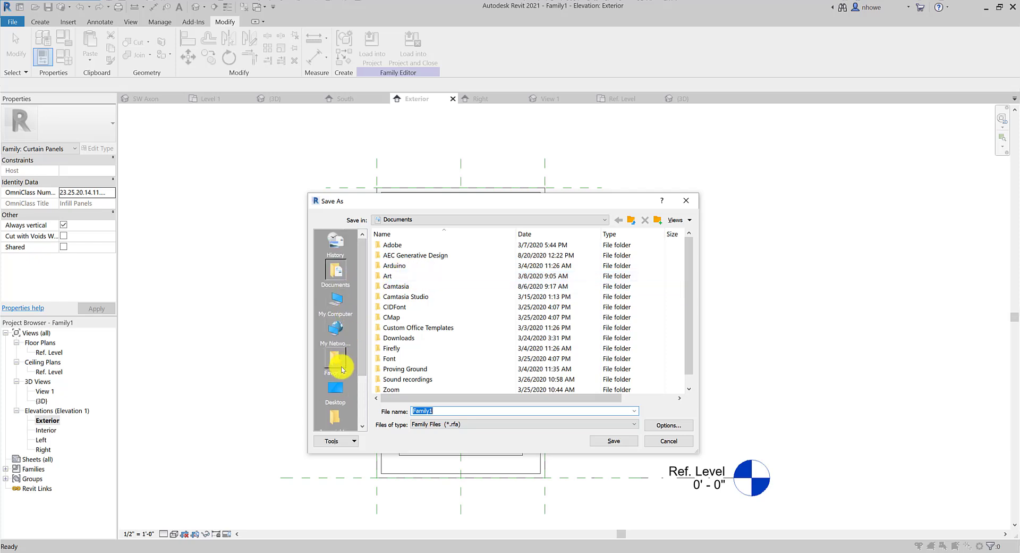
{"action": "left_click", "coordinate": [339, 387]}
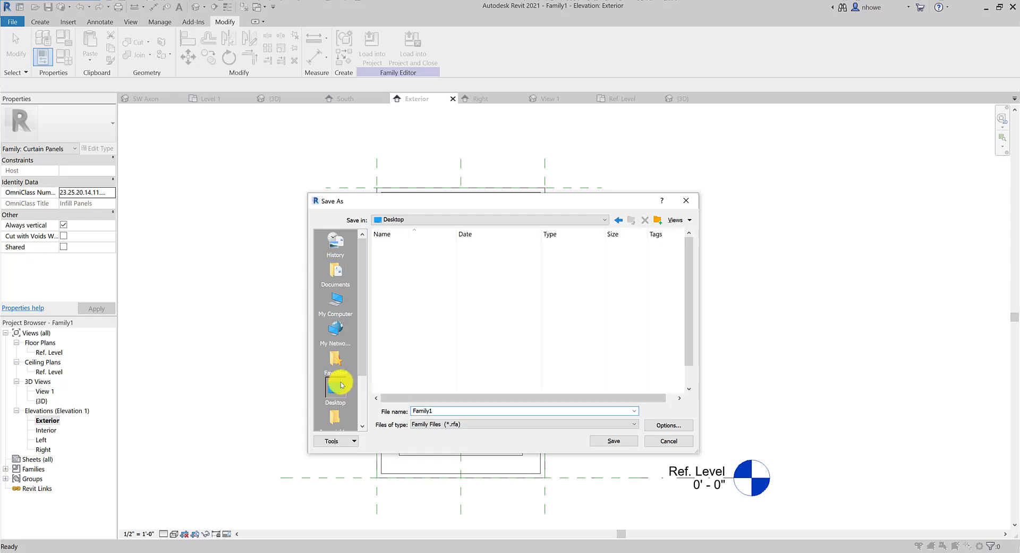
{"action": "double_click", "coordinate": [407, 257]}
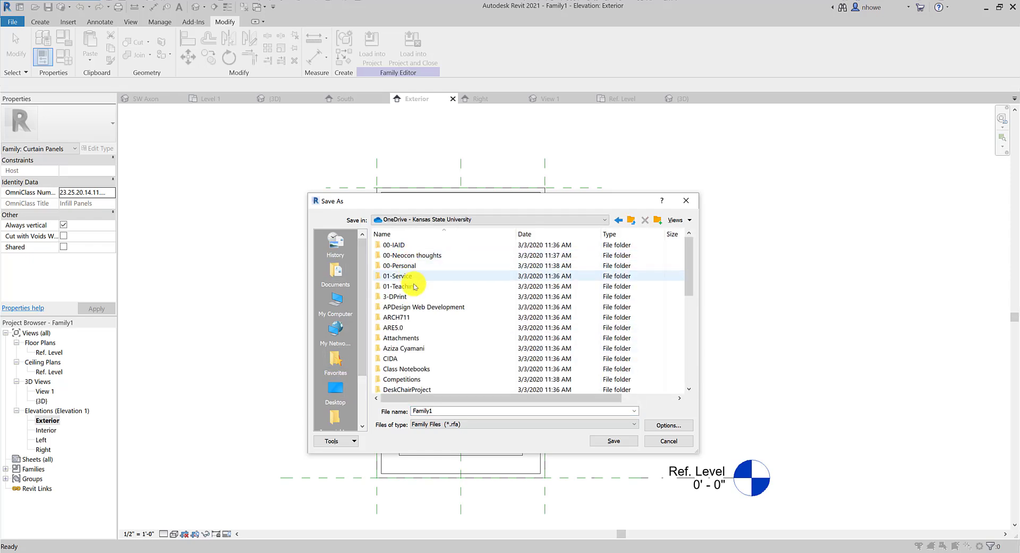
{"action": "double_click", "coordinate": [395, 245]}
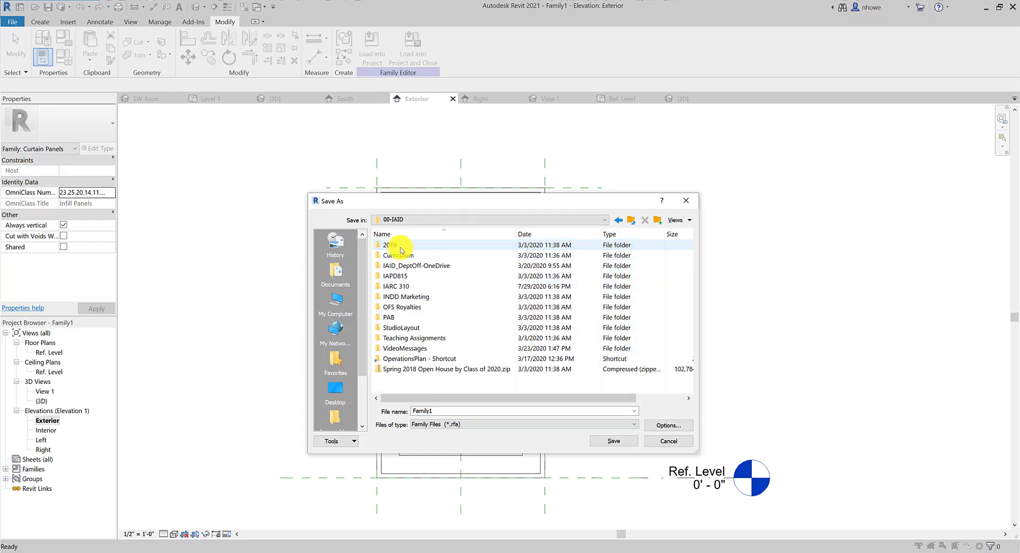
{"action": "double_click", "coordinate": [398, 286]}
{"action": "left_click", "coordinate": [407, 287]}
{"action": "double_click", "coordinate": [407, 287]}
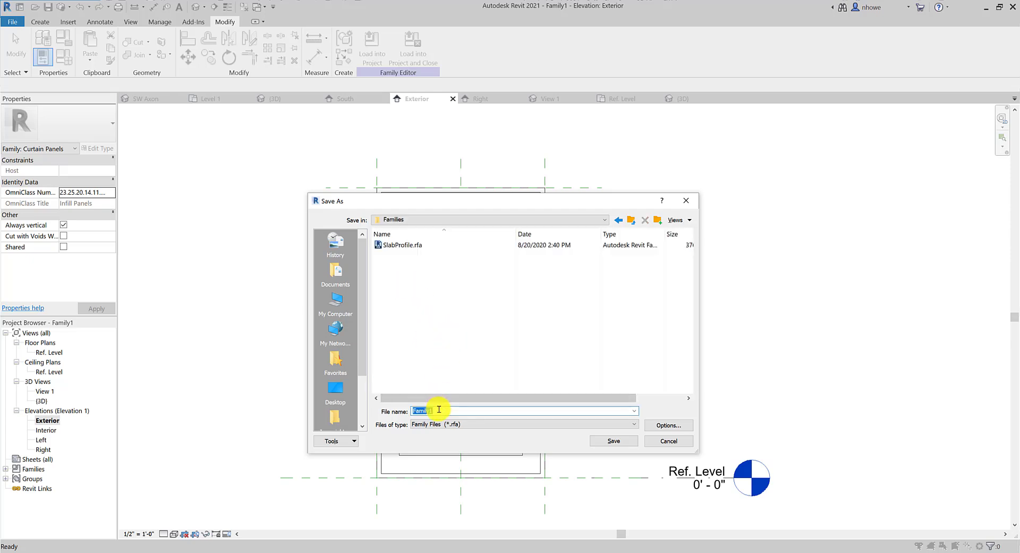
Save the family there as CS-CurtainPanel
{"action": "type", "text": "Cu"}
{"action": "key", "text": "BackSpace"}
{"action": "key", "text": "BackSpace"}
{"action": "key", "text": "BackSpace"}
{"action": "type", "text": "CS-CurtainPanel"}
{"action": "left_click", "coordinate": [614, 441]}
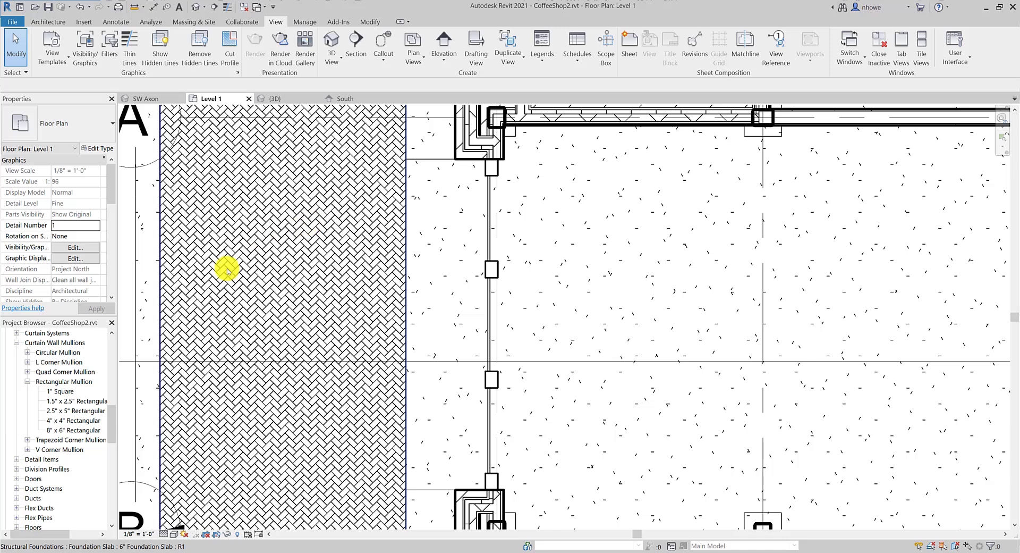
Set the CS-CurtainWall 3bay type's Curtain Panel to CS-CurtainPanel : CS-CurtainPanel and apply
{"action": "left_click", "coordinate": [493, 173]}
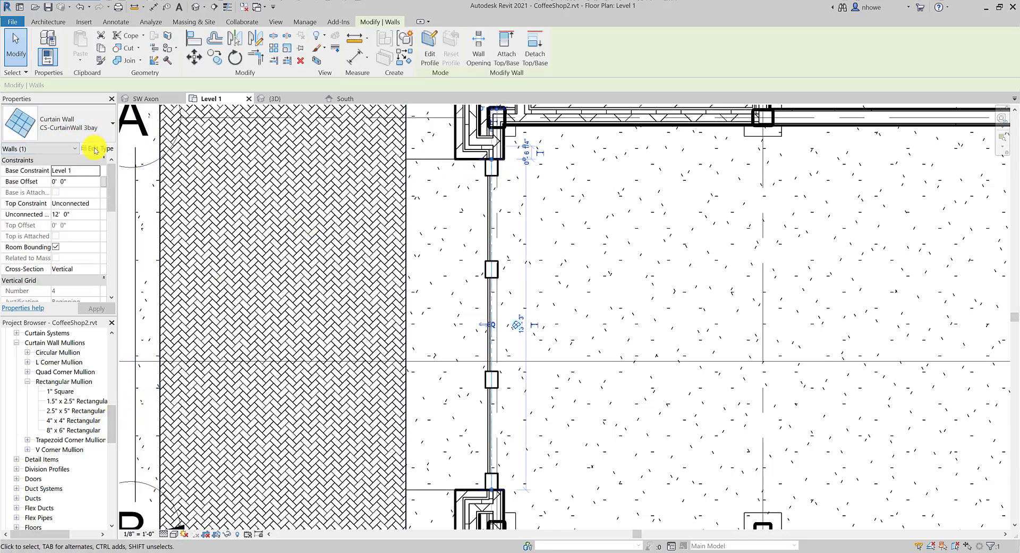
{"action": "left_click", "coordinate": [96, 149]}
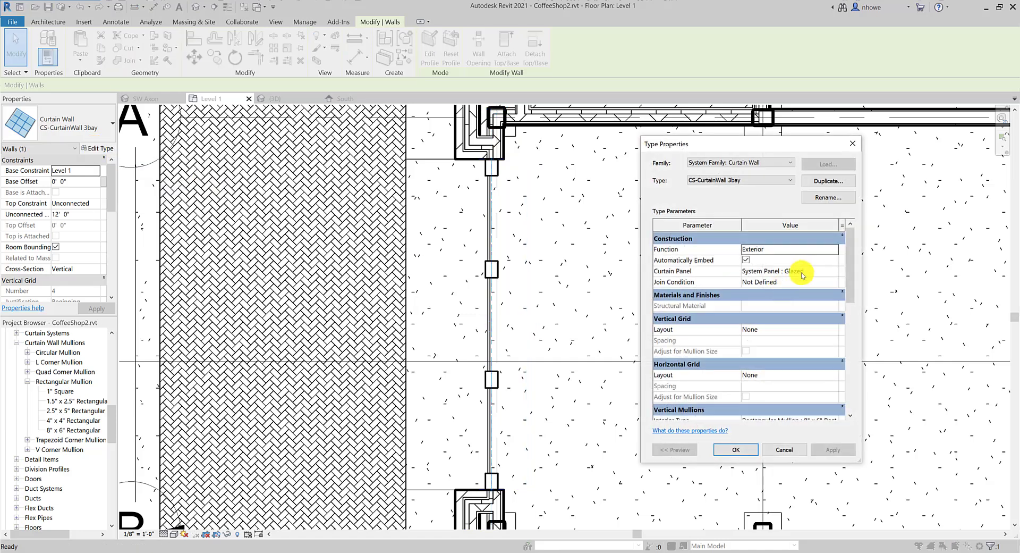
{"action": "left_click", "coordinate": [818, 271]}
{"action": "left_click", "coordinate": [833, 272]}
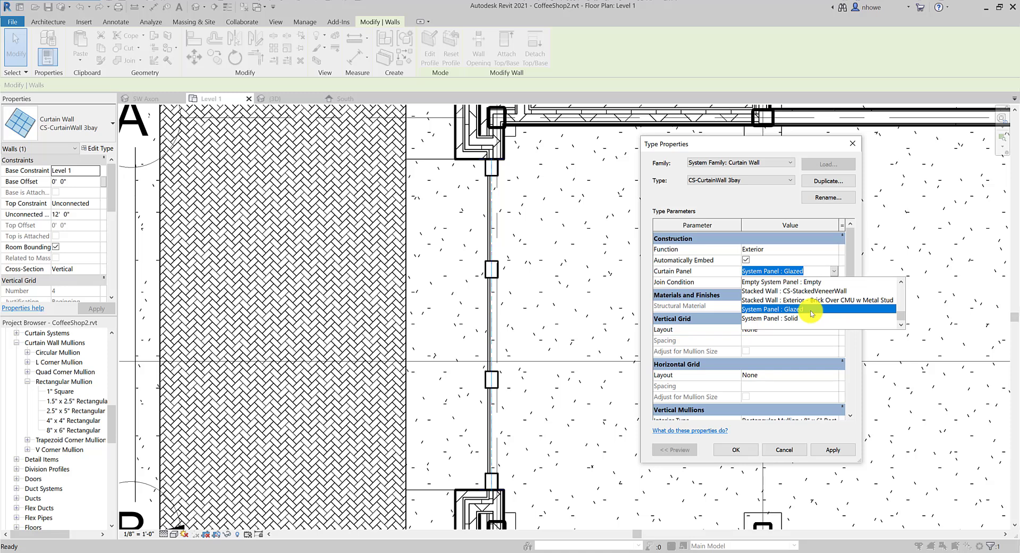
{"action": "scroll", "coordinate": [811, 313], "scroll_direction": "up", "scroll_amount": 5}
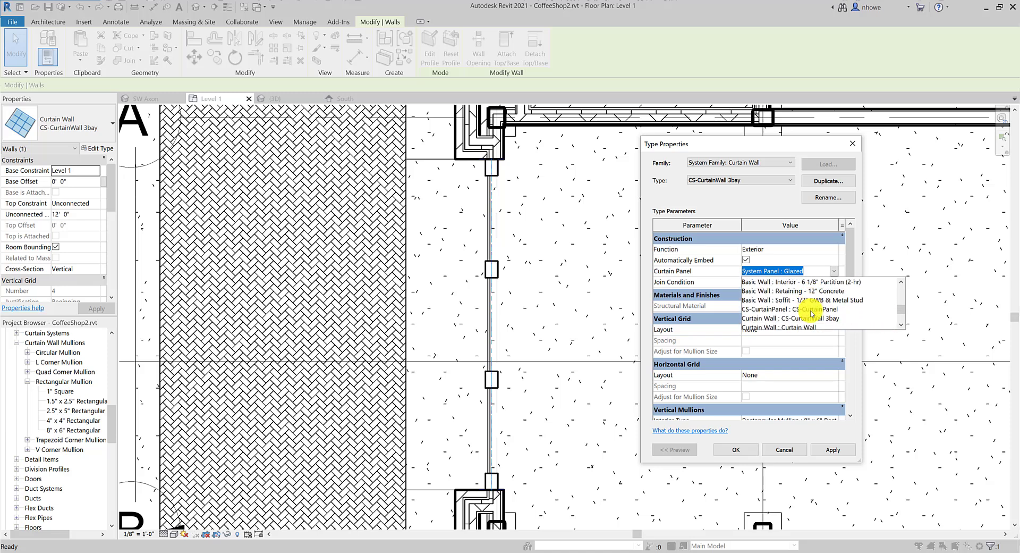
{"action": "left_click", "coordinate": [811, 310]}
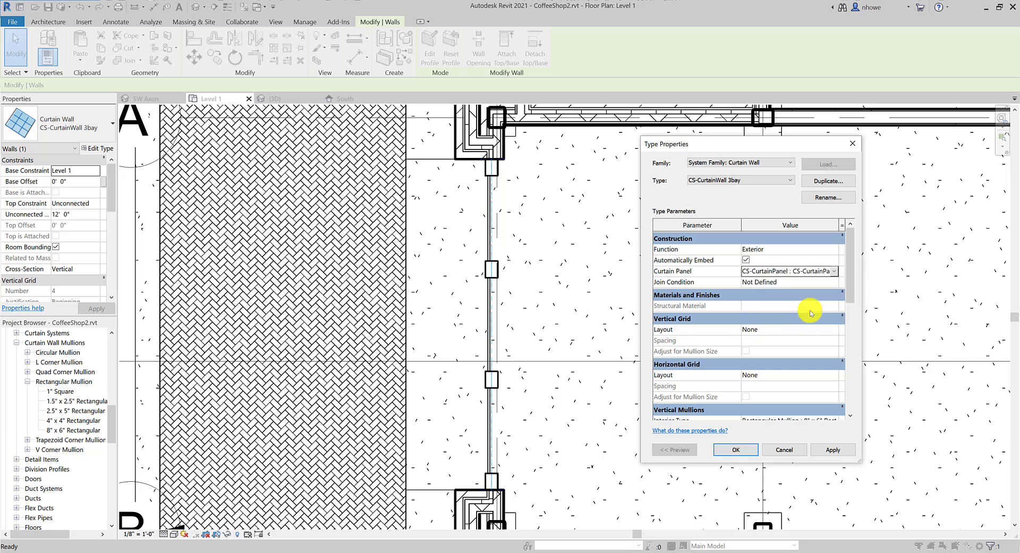
{"action": "left_click", "coordinate": [833, 451]}
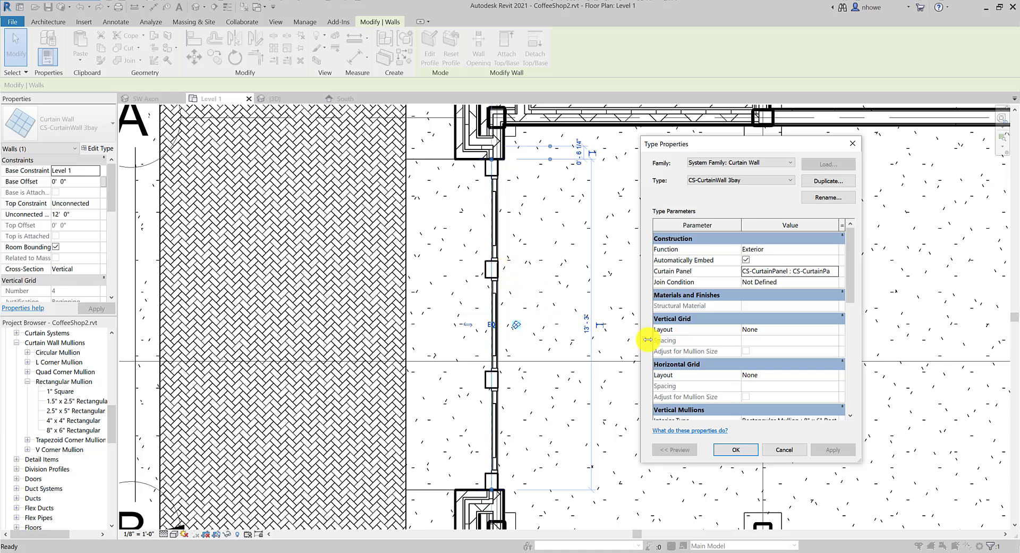
{"action": "left_click", "coordinate": [735, 449]}
{"action": "scroll", "coordinate": [496, 326], "scroll_direction": "up", "scroll_amount": 3}
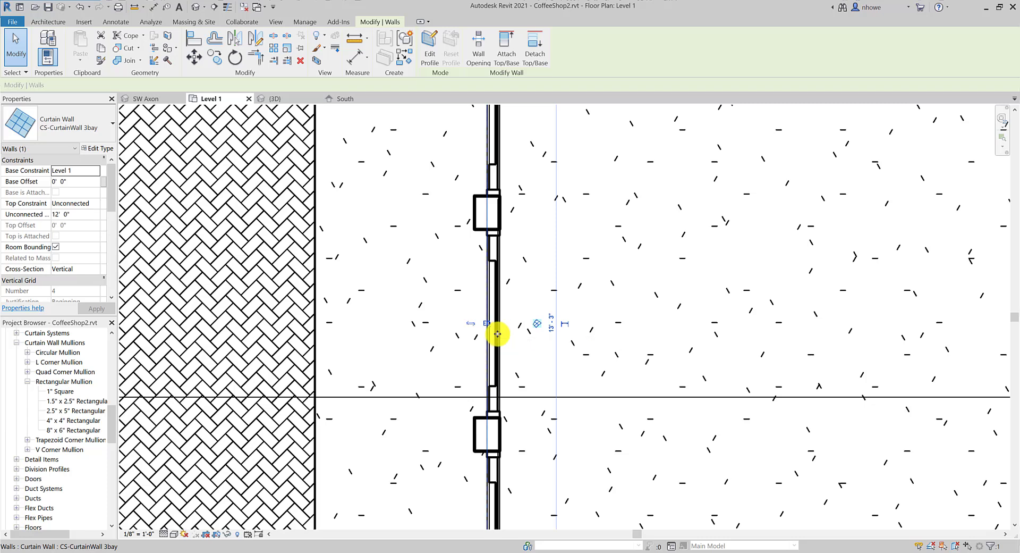
{"action": "scroll", "coordinate": [497, 333], "scroll_direction": "down", "scroll_amount": 1}
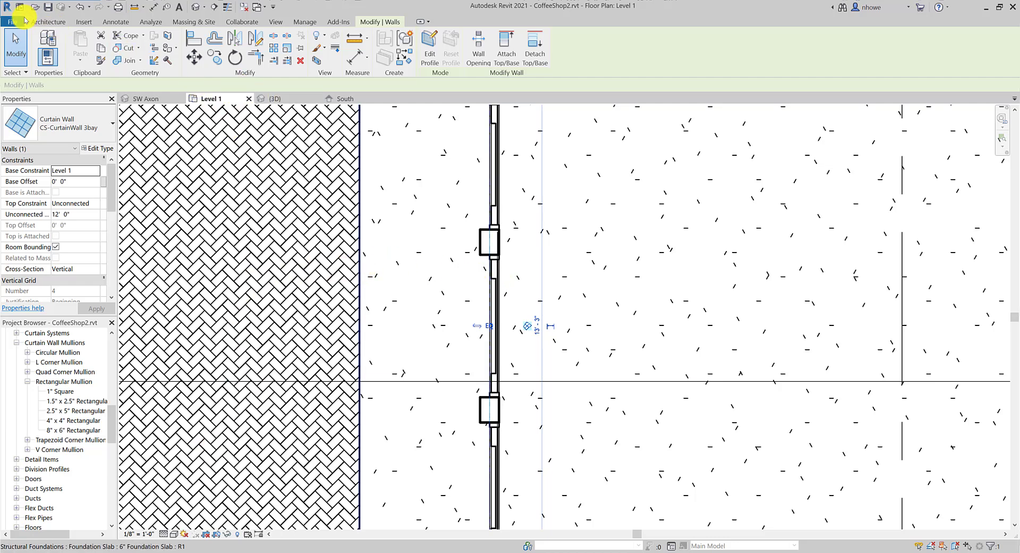
Reopen CS-CurtainPanel.rfa from Recent Documents and open its Ref. Level floor plan
{"action": "left_click", "coordinate": [13, 22]}
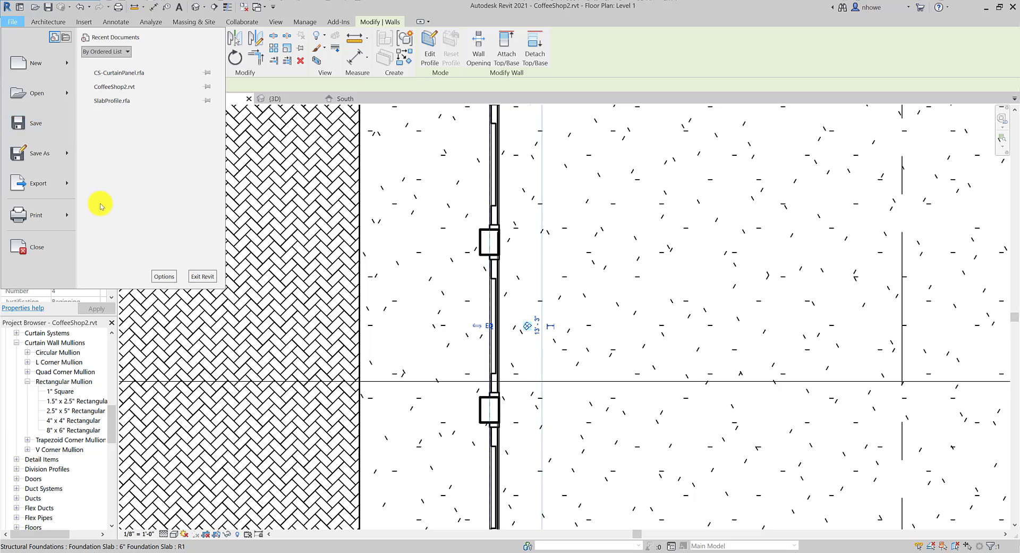
{"action": "left_click", "coordinate": [116, 78]}
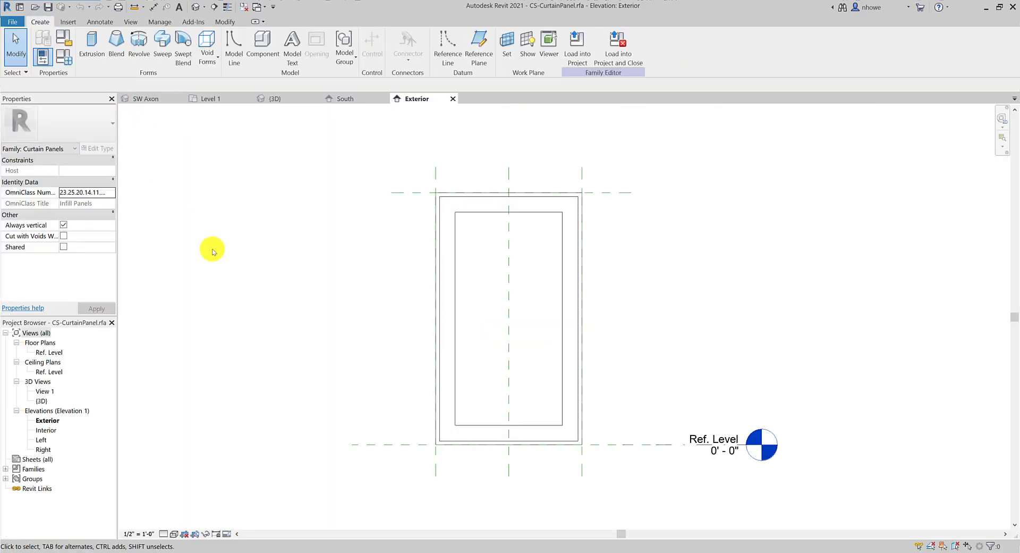
{"action": "left_click", "coordinate": [445, 342]}
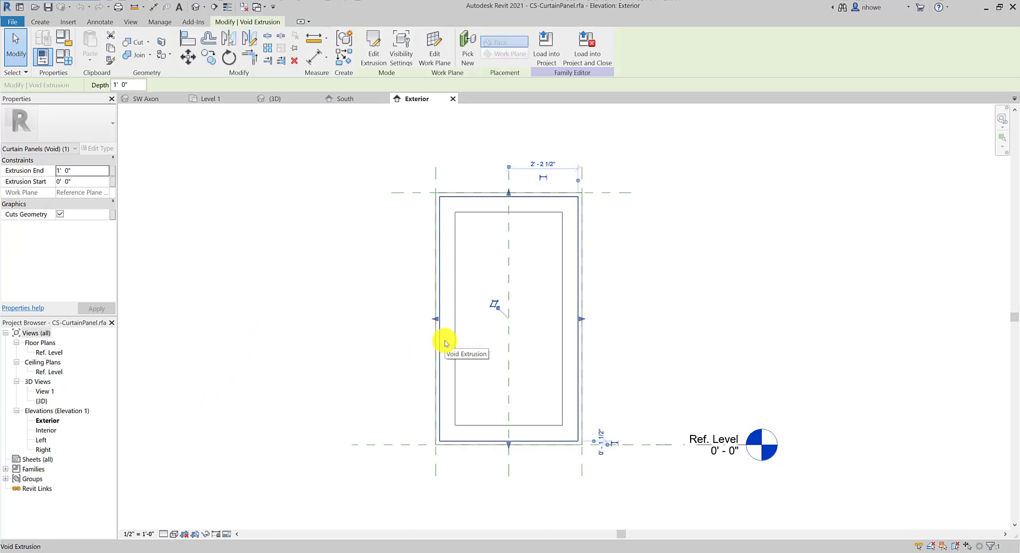
{"action": "left_click", "coordinate": [223, 392]}
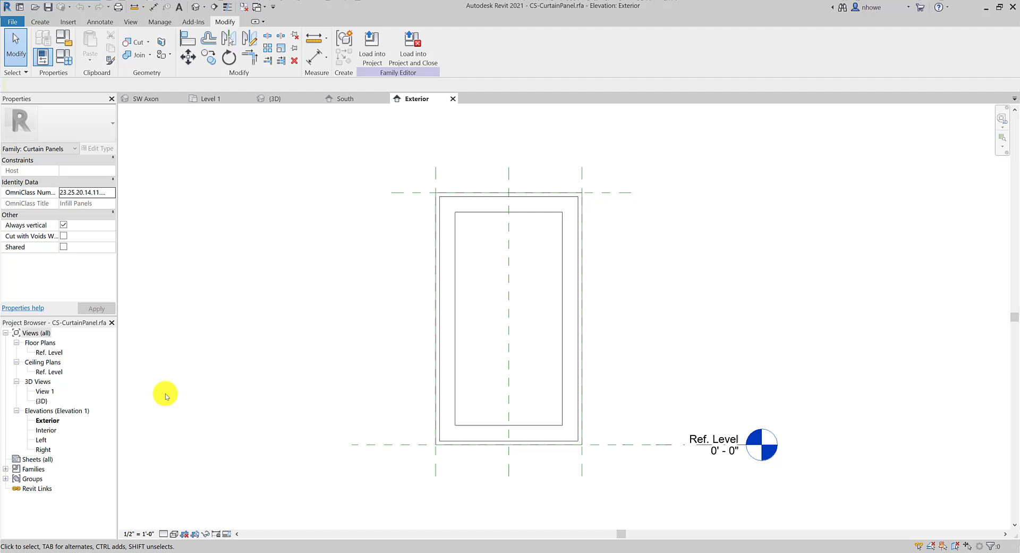
{"action": "double_click", "coordinate": [46, 352]}
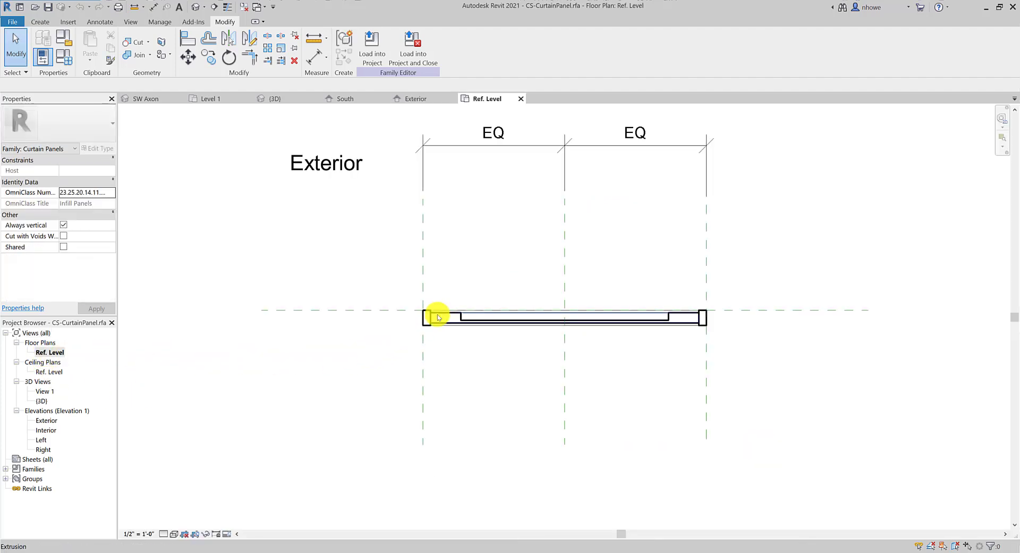
Unpin the Front reference plane and inspect it alongside the frame extrusion
{"action": "left_click", "coordinate": [412, 310]}
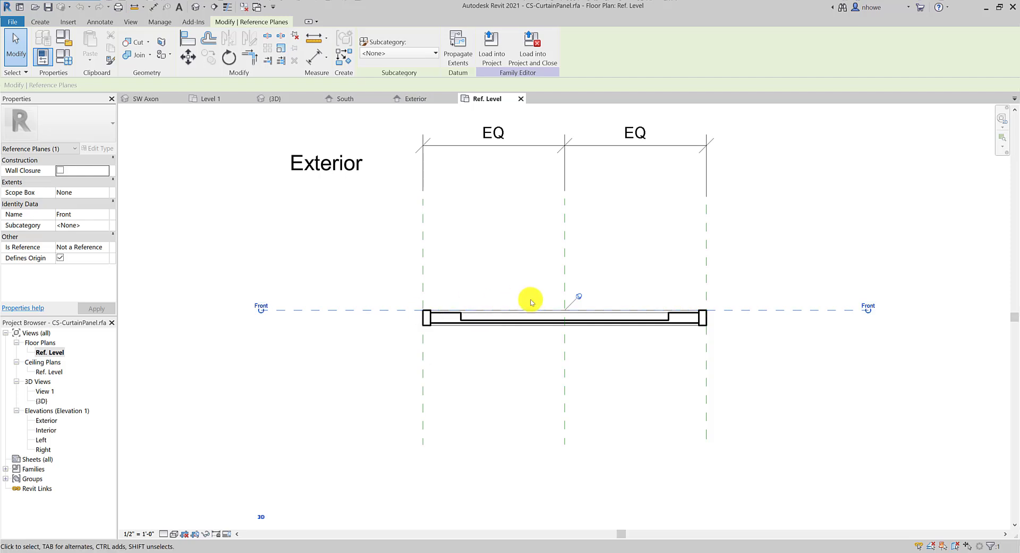
{"action": "left_click", "coordinate": [579, 296]}
{"action": "mouse_move", "coordinate": [396, 314]}
{"action": "left_mouse_down", "text": "ctrl"}
{"action": "mouse_move", "coordinate": [397, 335]}
{"action": "mouse_move", "coordinate": [399, 314]}
{"action": "left_mouse_up", "text": "ctrl"}
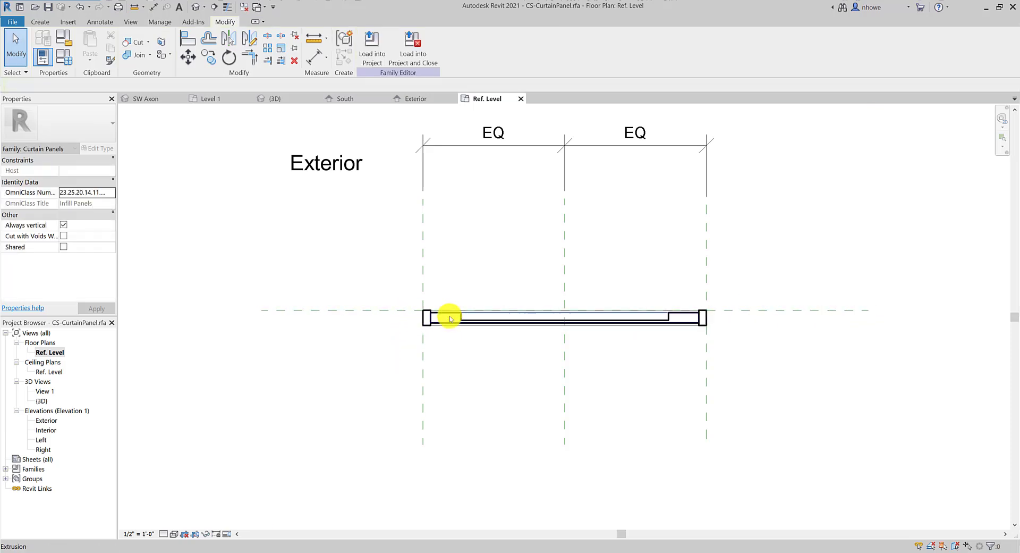
{"action": "left_click", "coordinate": [489, 306]}
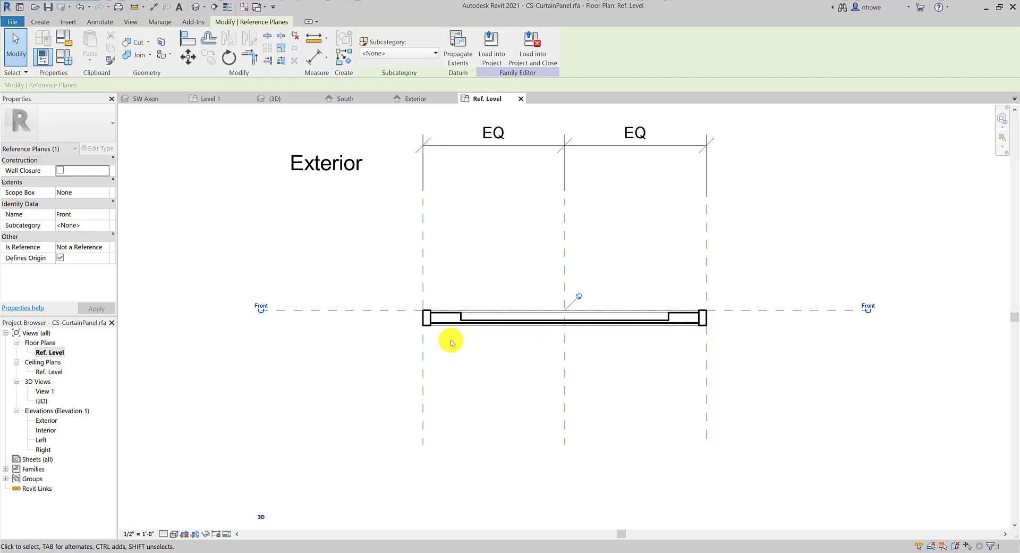
{"action": "scroll", "coordinate": [425, 327], "scroll_direction": "up", "scroll_amount": 4}
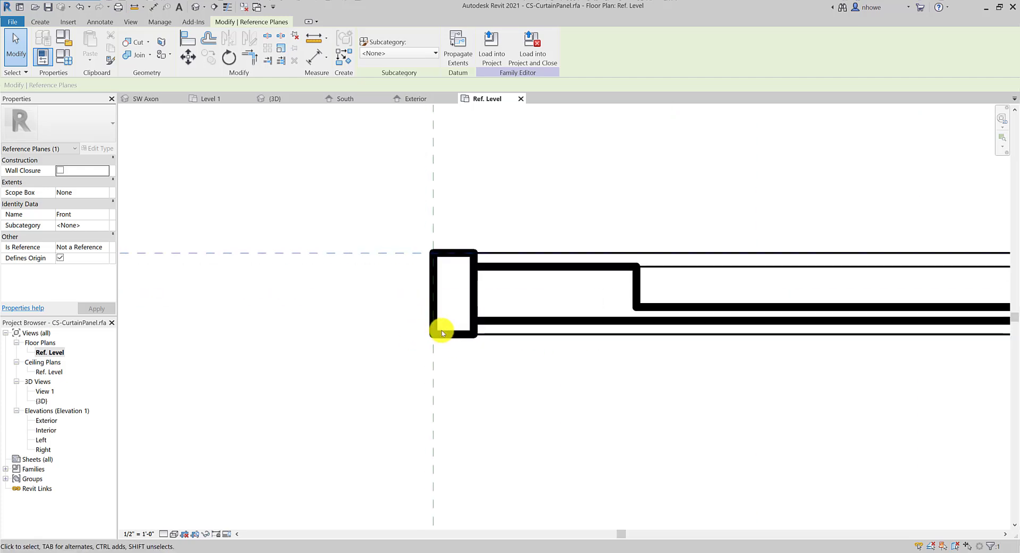
{"action": "scroll", "coordinate": [438, 332], "scroll_direction": "down", "scroll_amount": 6}
{"action": "scroll", "coordinate": [442, 336], "scroll_direction": "up", "scroll_amount": 2}
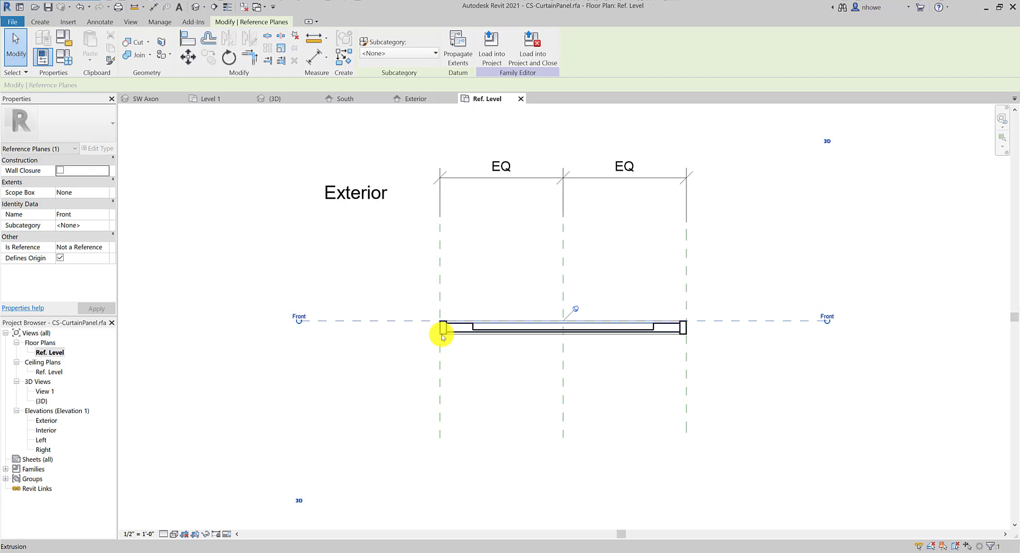
{"action": "scroll", "coordinate": [442, 336], "scroll_direction": "up", "scroll_amount": 3}
{"action": "left_click", "coordinate": [441, 334]}
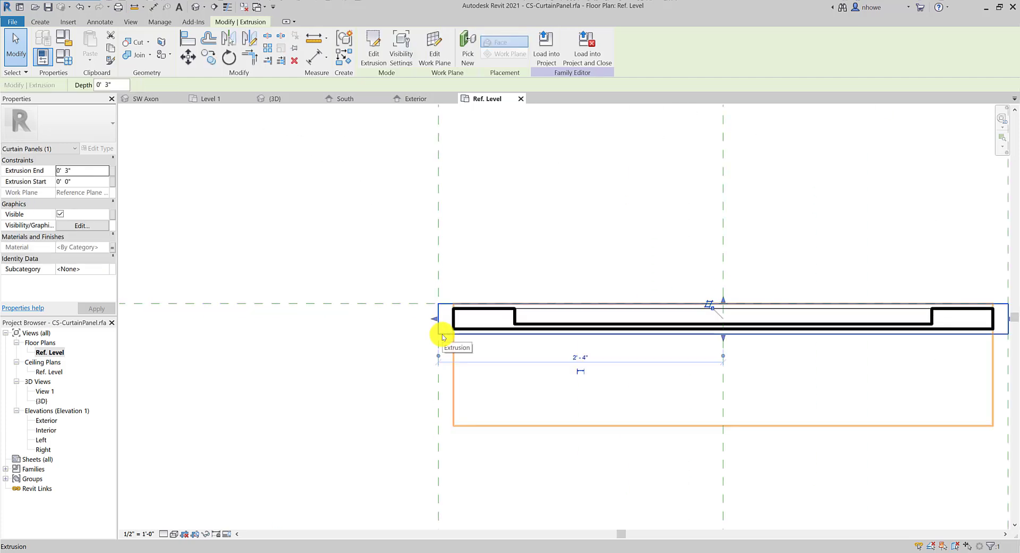
{"action": "left_click", "coordinate": [403, 341]}
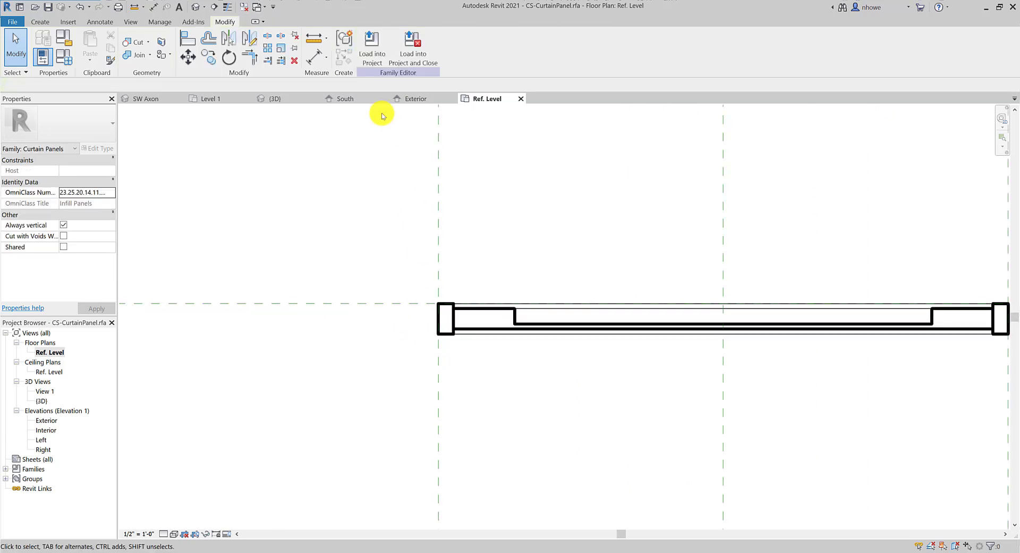
Reload CS-CurtainPanel into the project, saving and overwriting the existing family version
{"action": "left_click", "coordinate": [418, 61]}
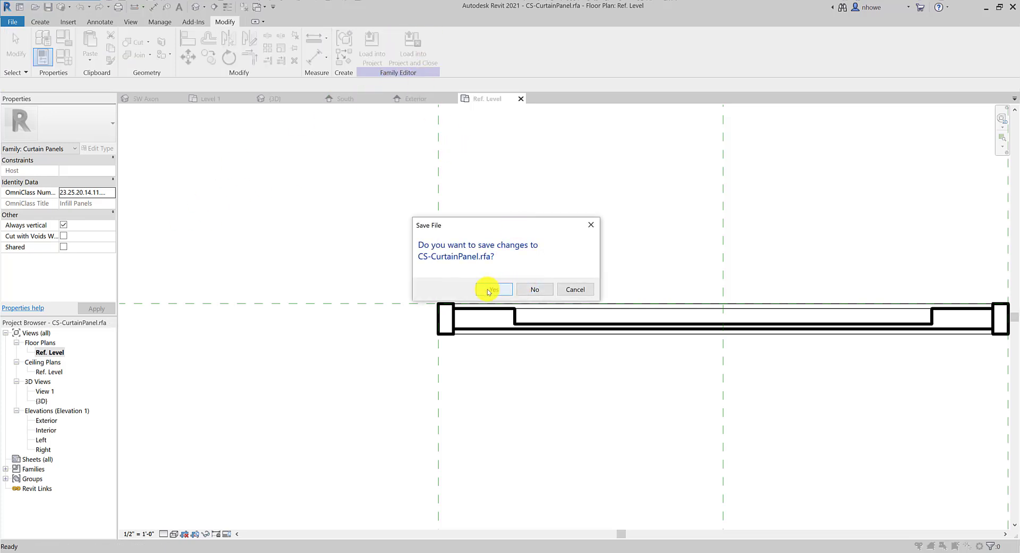
{"action": "left_click", "coordinate": [488, 291]}
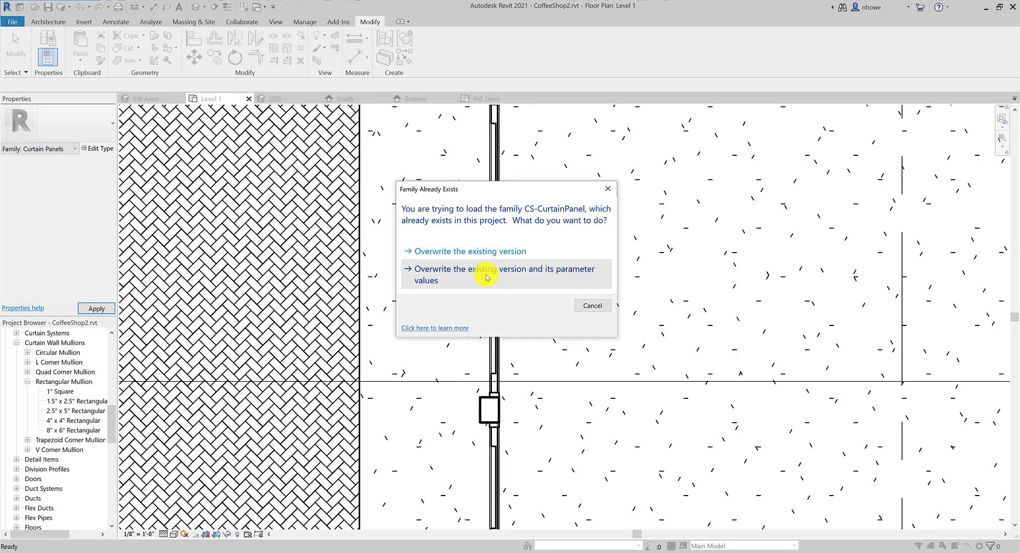
{"action": "left_click", "coordinate": [486, 277]}
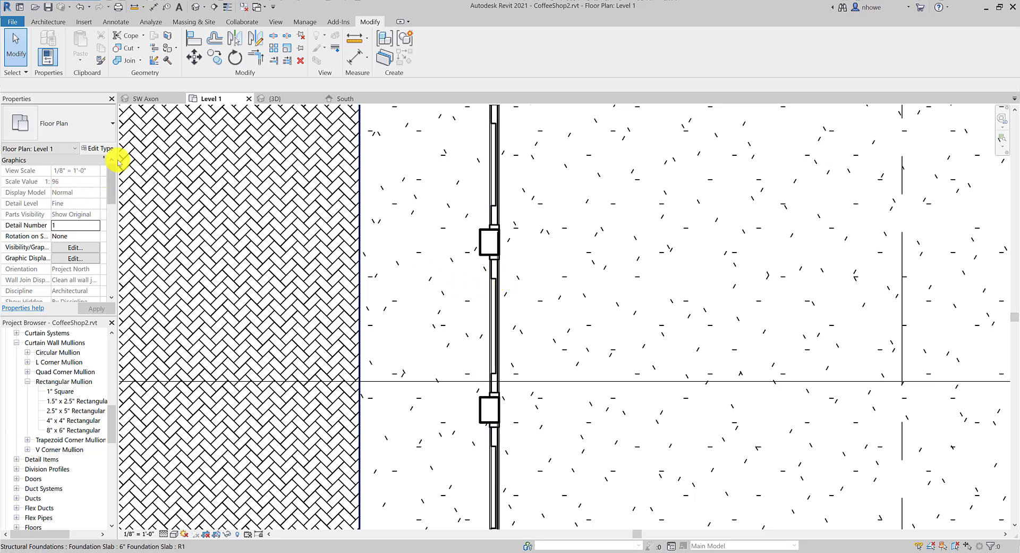
Verify the curtain wall type's Curtain Panel is still CS-CurtainPanel : CS-CurtainPanel
{"action": "left_click", "coordinate": [493, 260]}
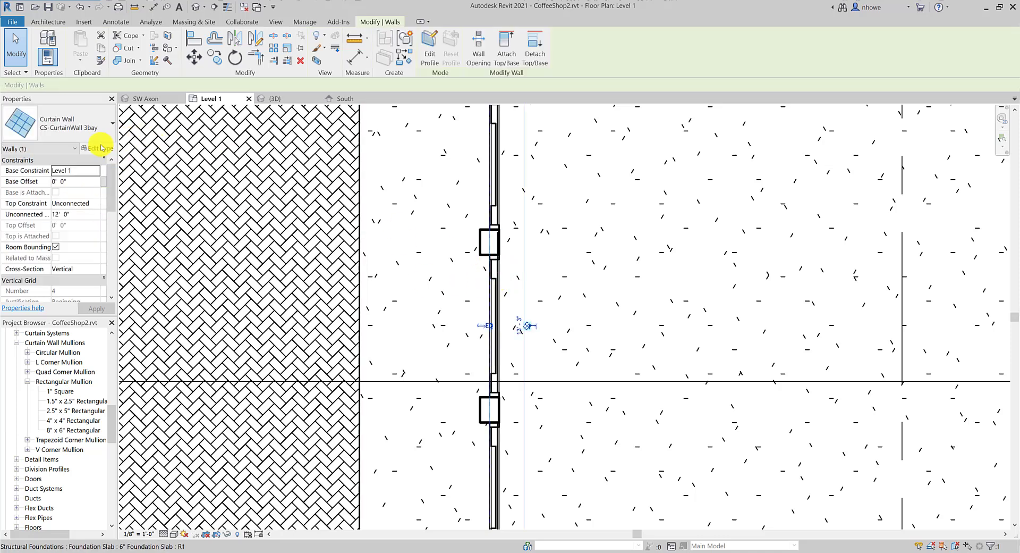
{"action": "left_click", "coordinate": [101, 148]}
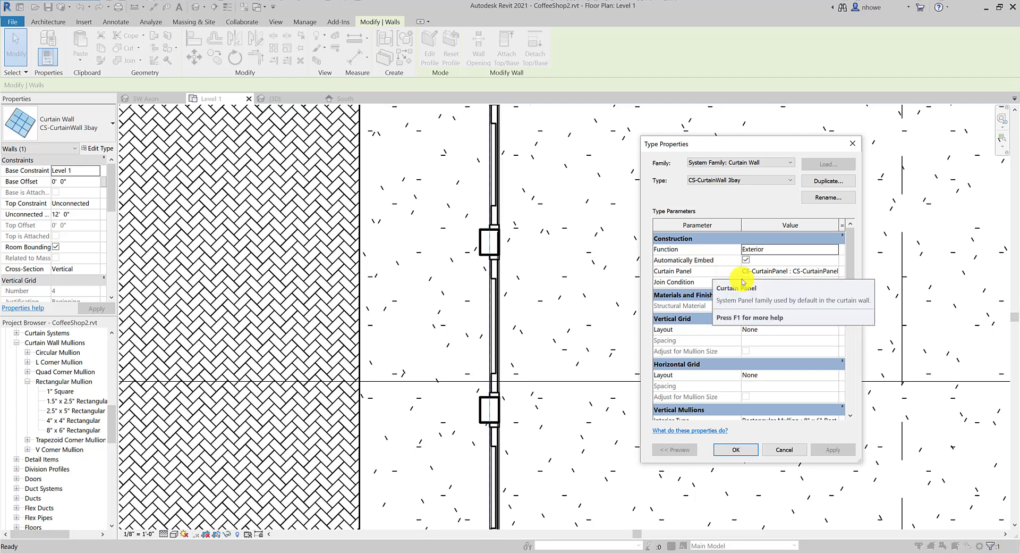
{"action": "left_click", "coordinate": [831, 271]}
{"action": "left_click", "coordinate": [835, 271]}
{"action": "left_click", "coordinate": [835, 272]}
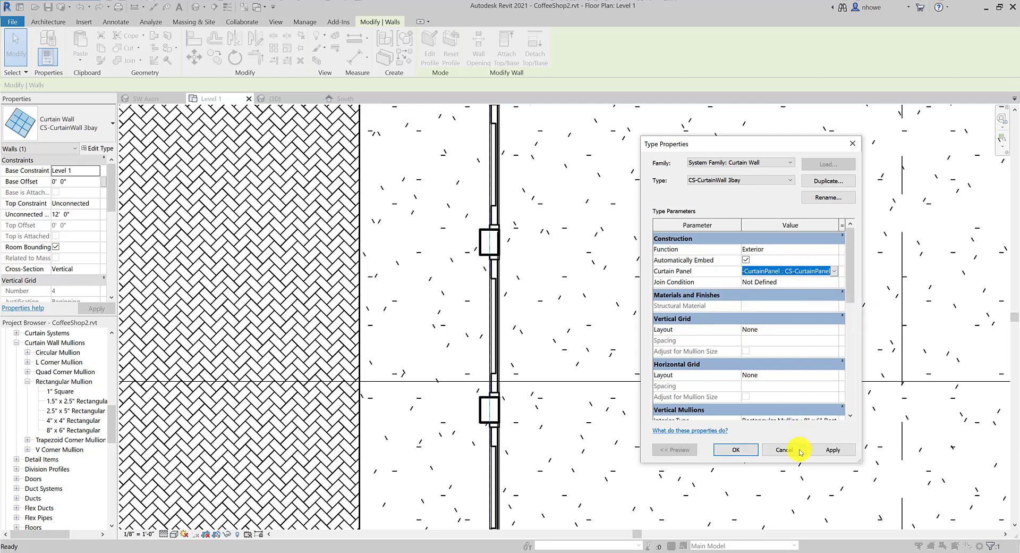
{"action": "left_click", "coordinate": [730, 449]}
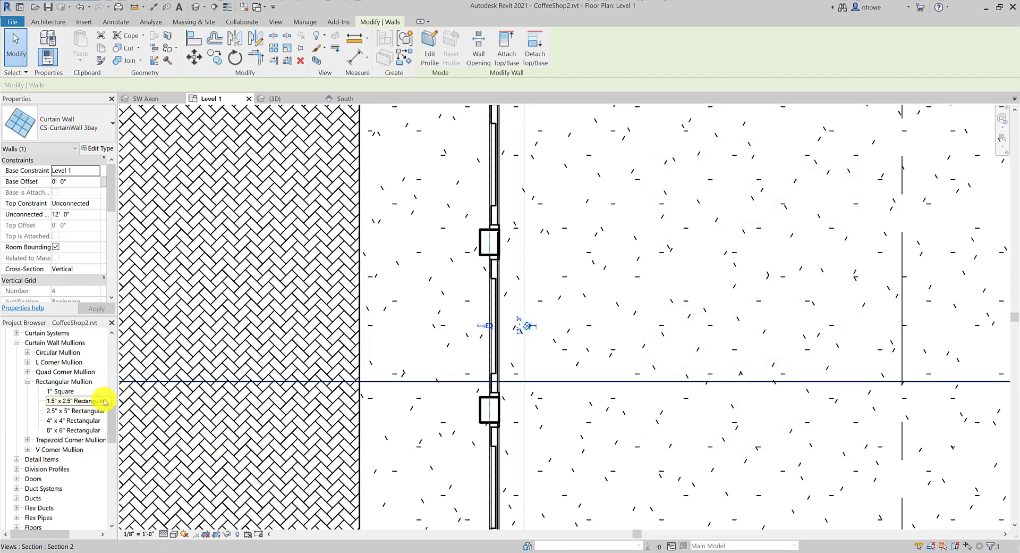
{"action": "left_click_drag", "start_coordinate": [109, 417], "coordinate": [108, 400]}
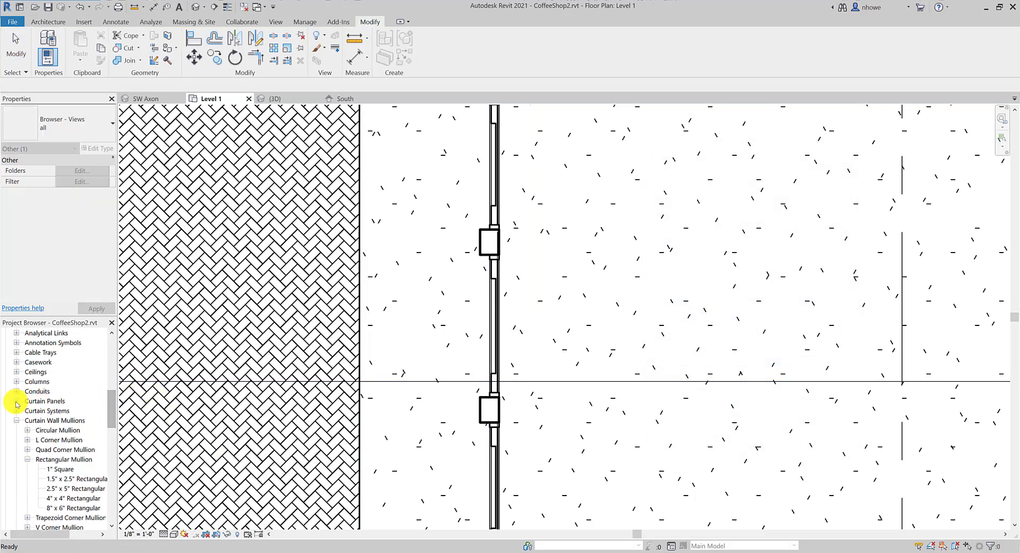
Open the CS-CurtainPanel type under Families > Curtain Panels and review AlumFrame and IntPanelFrame, cancelling
{"action": "left_click", "coordinate": [16, 401]}
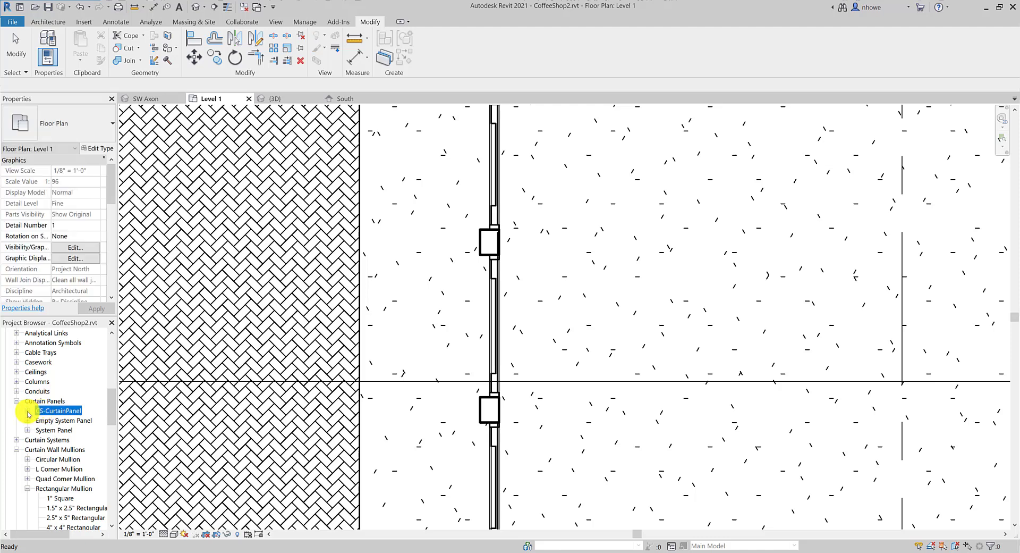
{"action": "left_click", "coordinate": [27, 410]}
{"action": "left_click", "coordinate": [69, 420]}
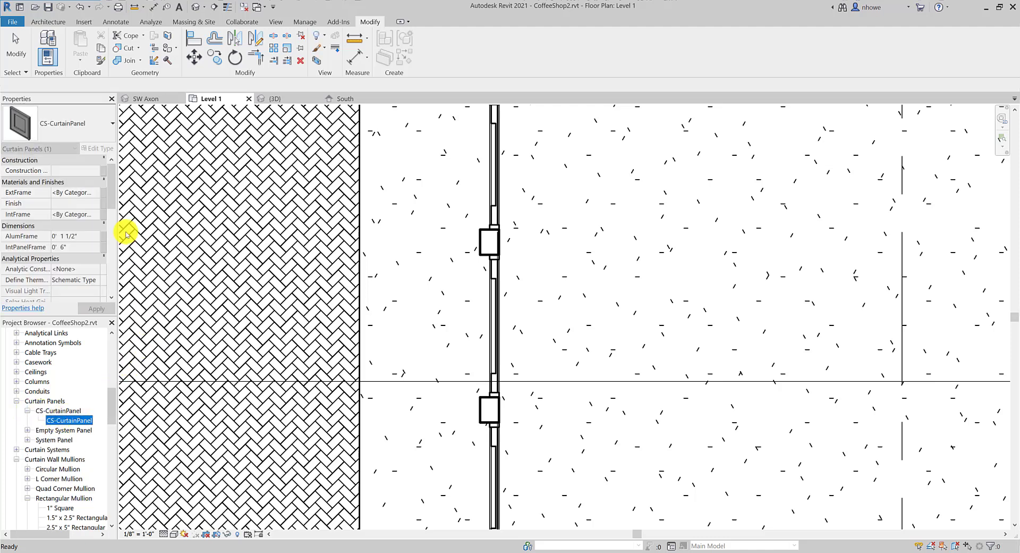
{"action": "scroll", "coordinate": [113, 206], "scroll_direction": "down", "scroll_amount": 1}
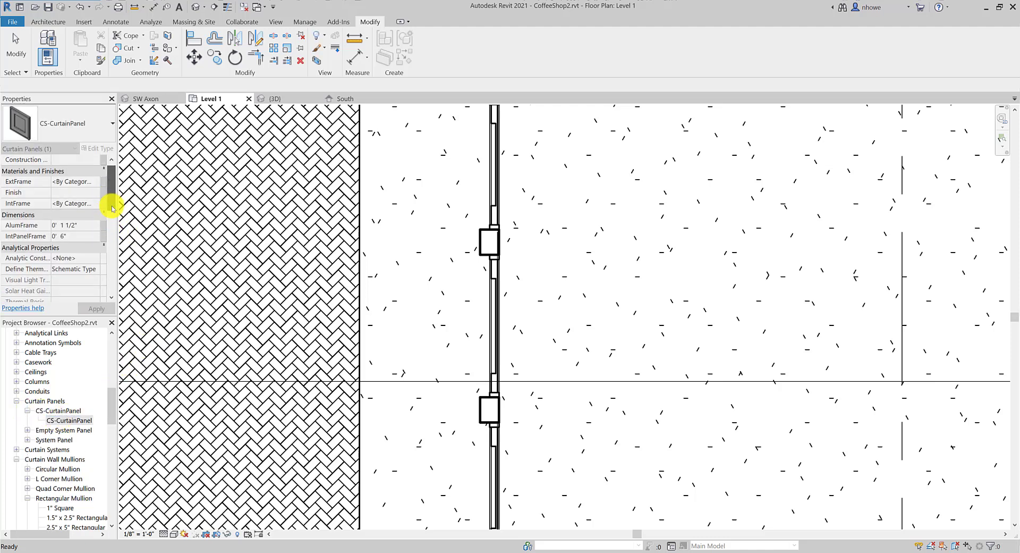
{"action": "scroll", "coordinate": [108, 223], "scroll_direction": "down", "scroll_amount": 6}
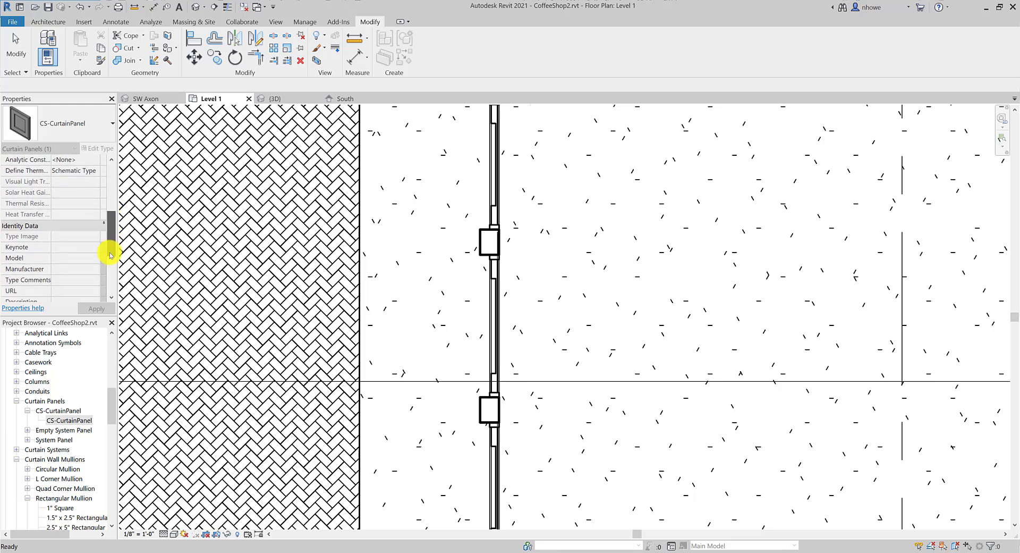
{"action": "left_click", "coordinate": [61, 419]}
{"action": "double_click", "coordinate": [63, 420]}
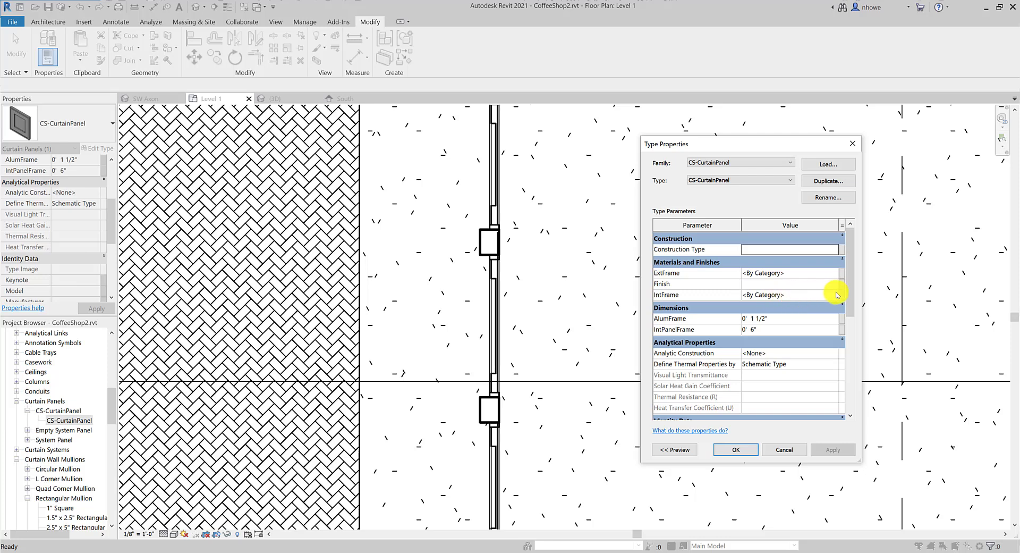
{"action": "scroll", "coordinate": [849, 290], "scroll_direction": "down", "scroll_amount": 1}
{"action": "mouse_move", "coordinate": [852, 307]}
{"action": "left_mouse_down"}
{"action": "mouse_move", "coordinate": [854, 296]}
{"action": "mouse_move", "coordinate": [861, 387]}
{"action": "mouse_move", "coordinate": [859, 291]}
{"action": "left_mouse_up"}
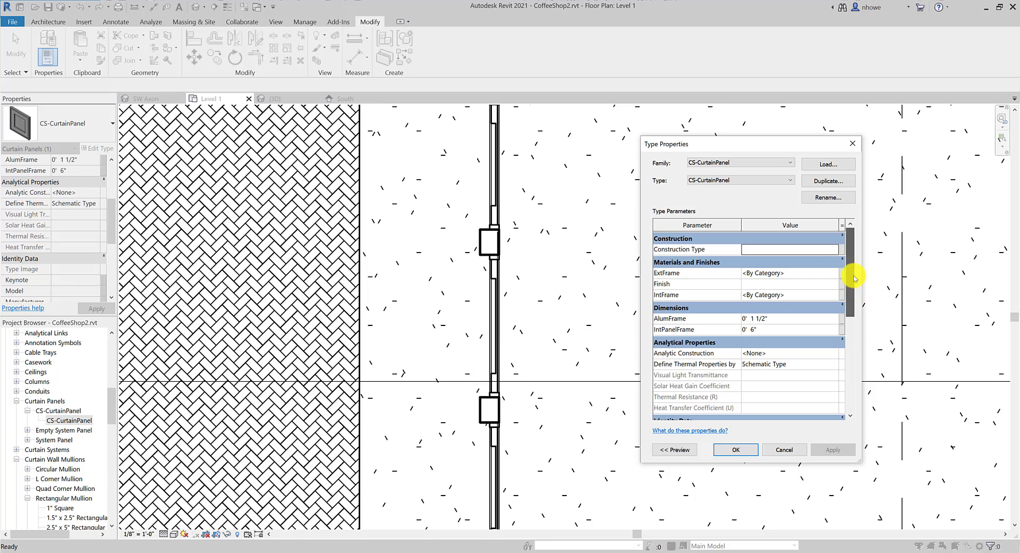
{"action": "left_click", "coordinate": [784, 454]}
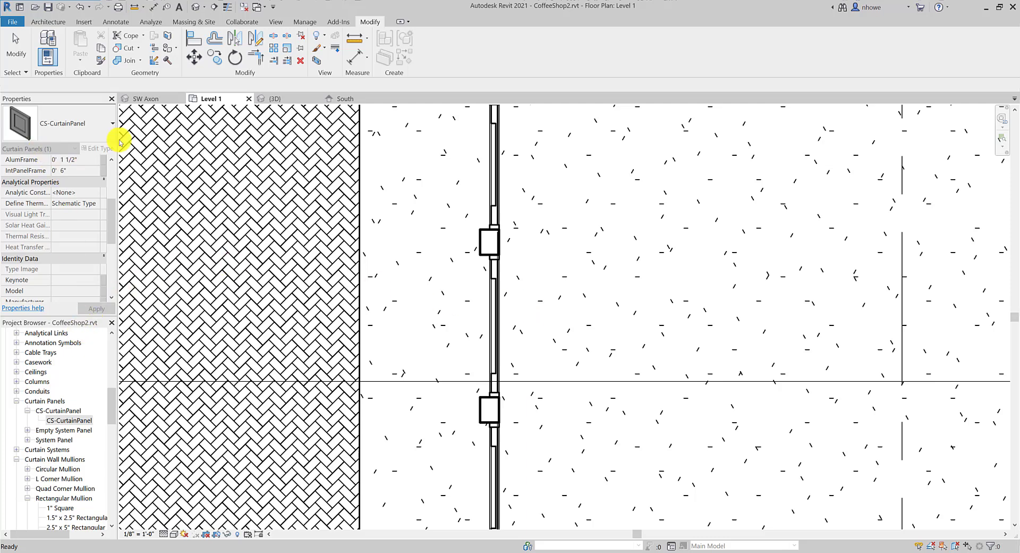
Switch to the default 3D view of the building
{"action": "left_click", "coordinate": [276, 22]}
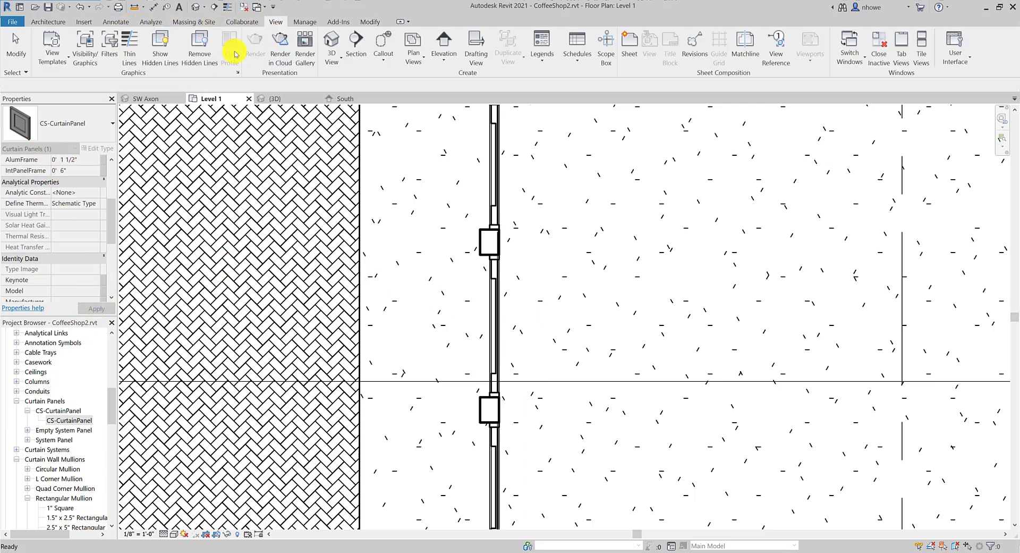
{"action": "left_click", "coordinate": [330, 41]}
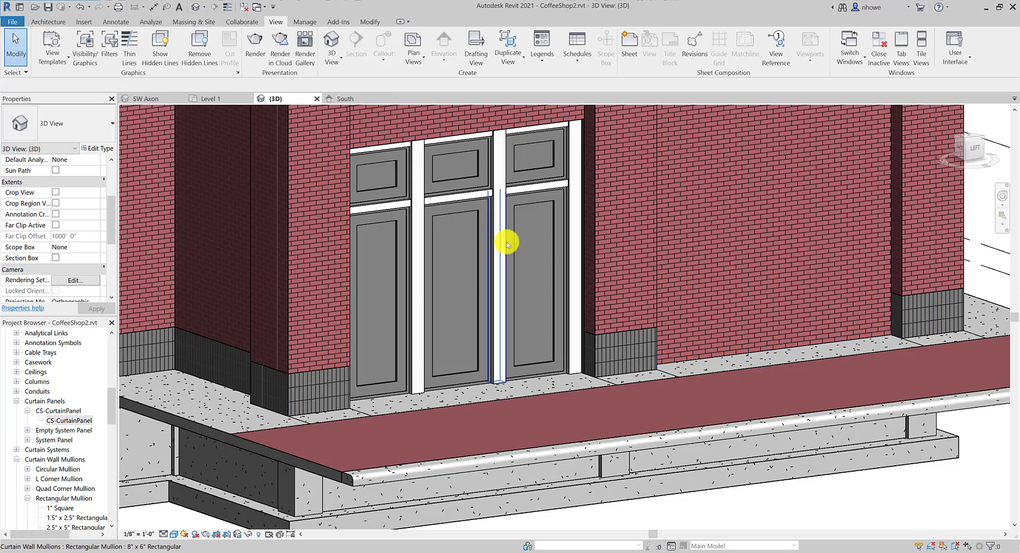
{"action": "scroll", "coordinate": [536, 248], "scroll_direction": "up", "scroll_amount": 3}
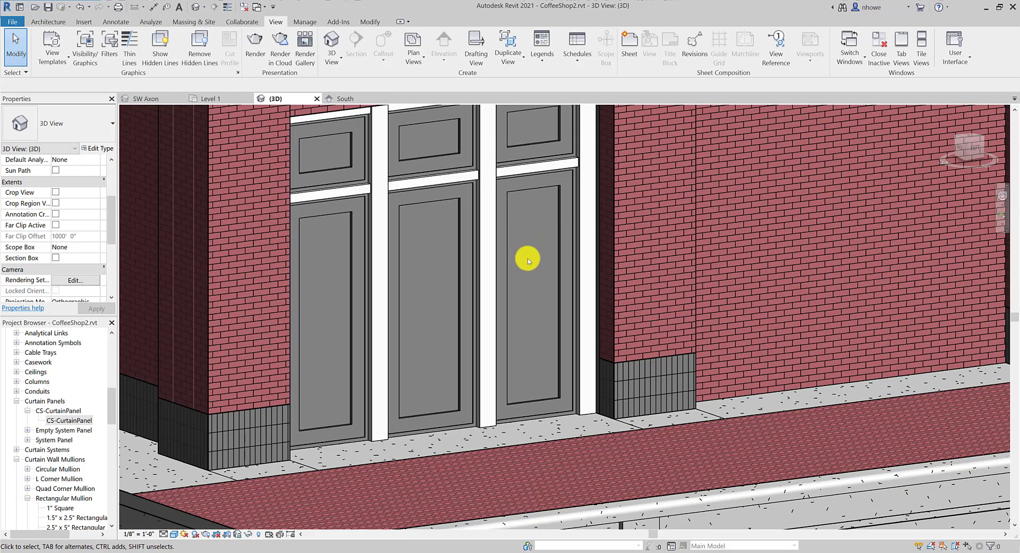
Apply AlumFrame 2" and IntPanelFrame 12" to the CS-CurtainPanel type
{"action": "double_click", "coordinate": [69, 420]}
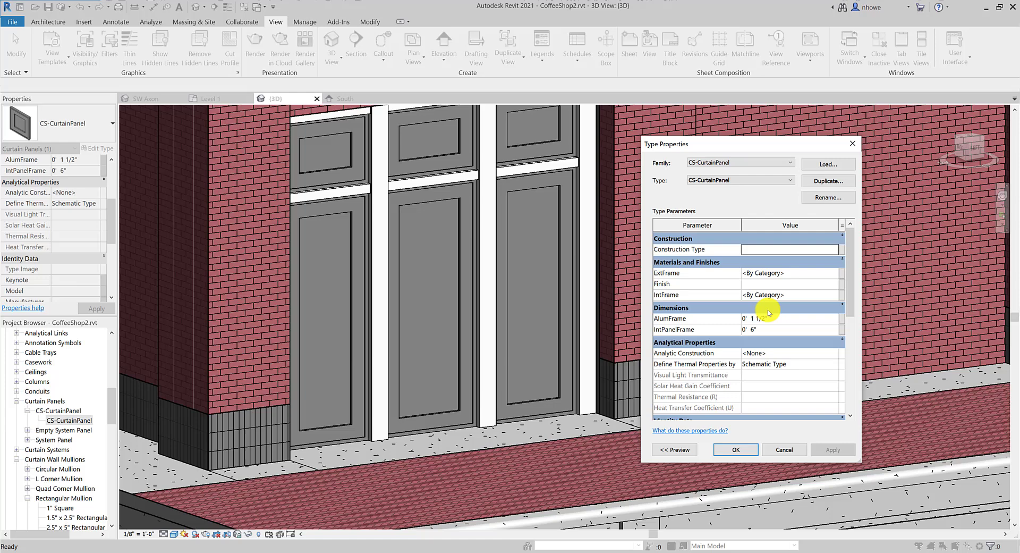
{"action": "left_click", "coordinate": [826, 319]}
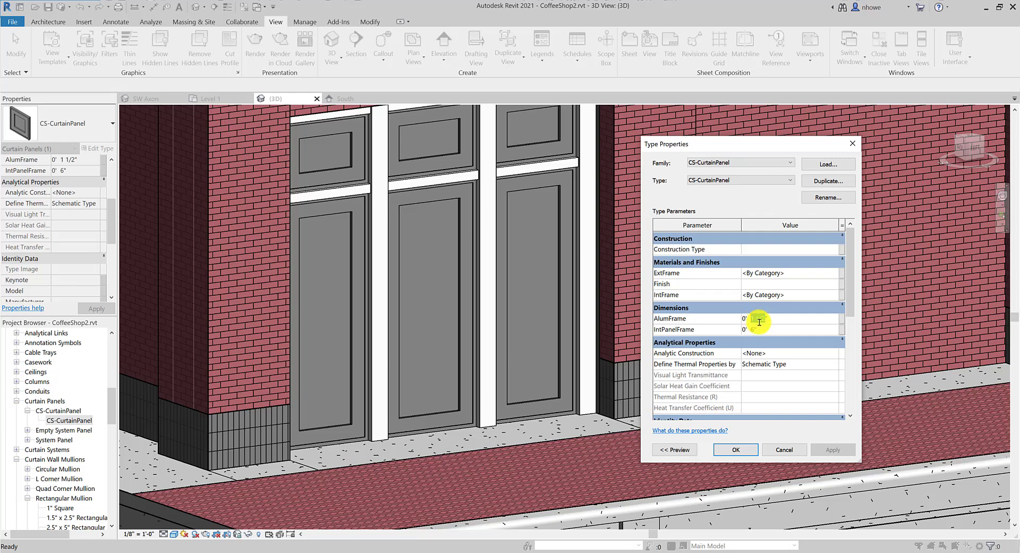
{"action": "type", "text": "2"}
{"action": "left_click", "coordinate": [837, 452]}
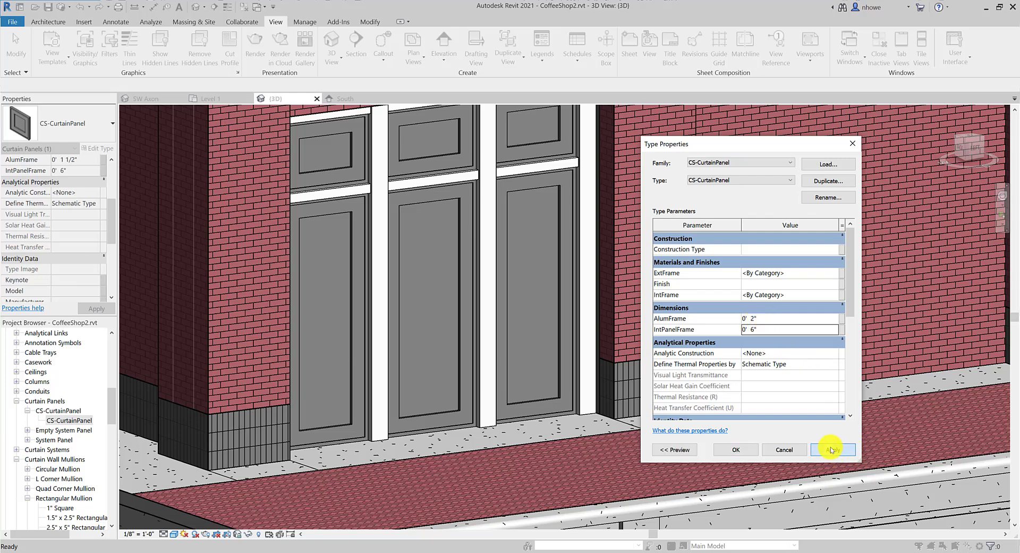
{"action": "left_click", "coordinate": [754, 330]}
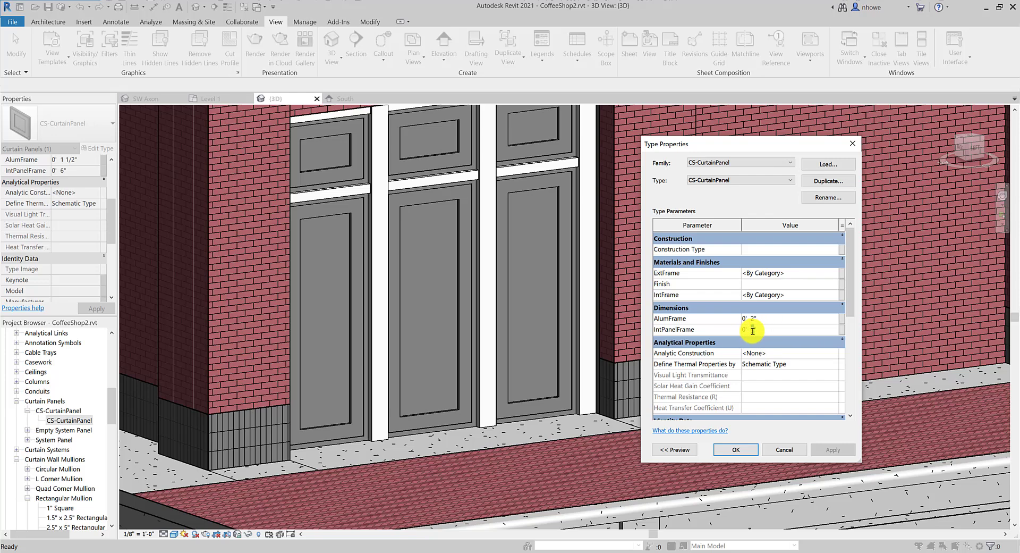
{"action": "left_click", "coordinate": [827, 453]}
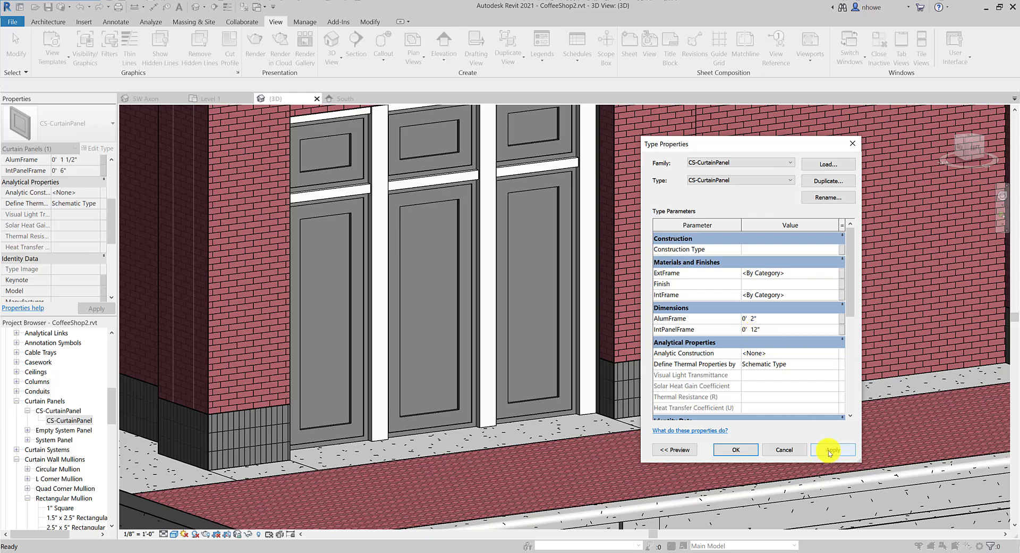
{"action": "left_click", "coordinate": [827, 451]}
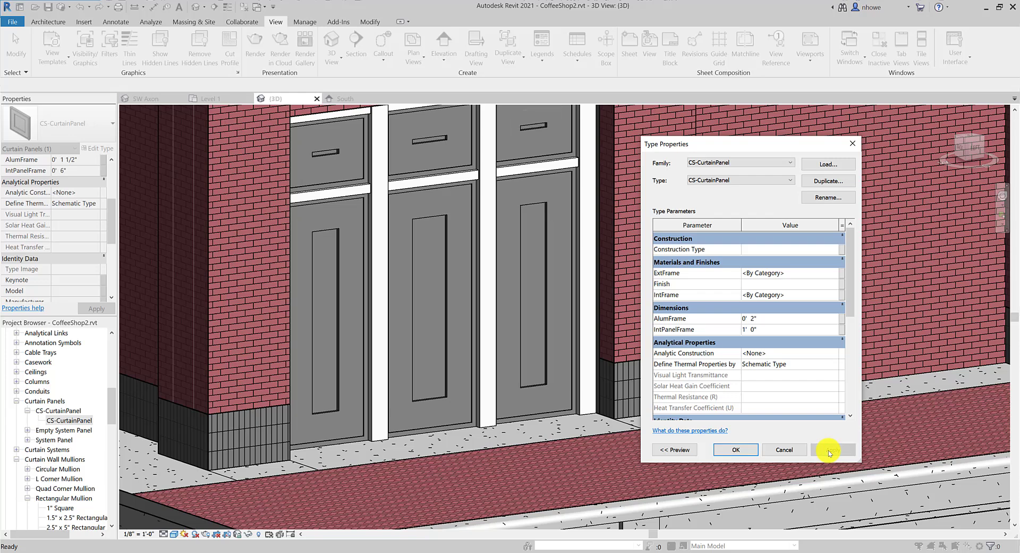
Restore AlumFrame 1 1/2" and IntPanelFrame 6", apply, and accept
{"action": "left_click", "coordinate": [754, 327]}
{"action": "type", "text": "6\""}
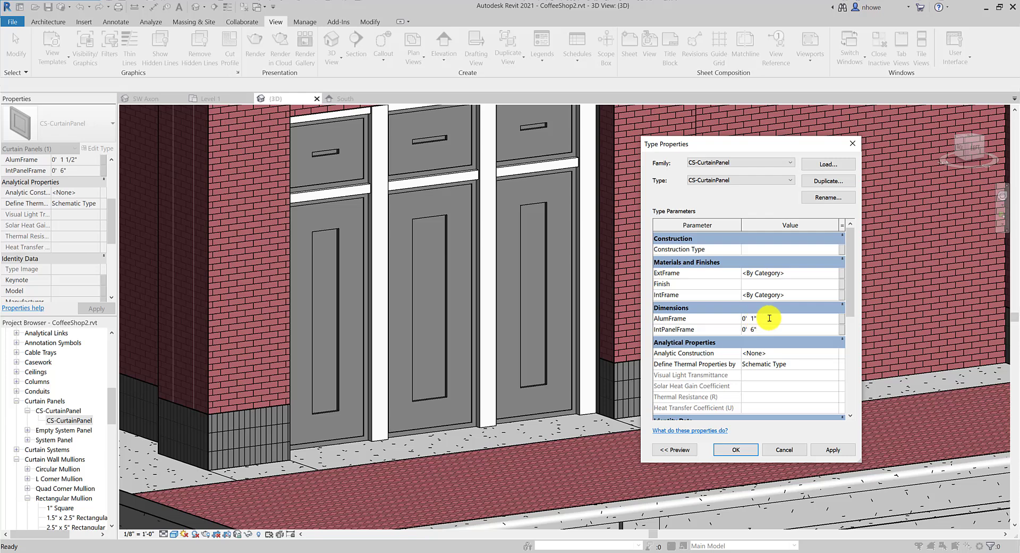
{"action": "type", "text": "5\""}
{"action": "left_click", "coordinate": [835, 447]}
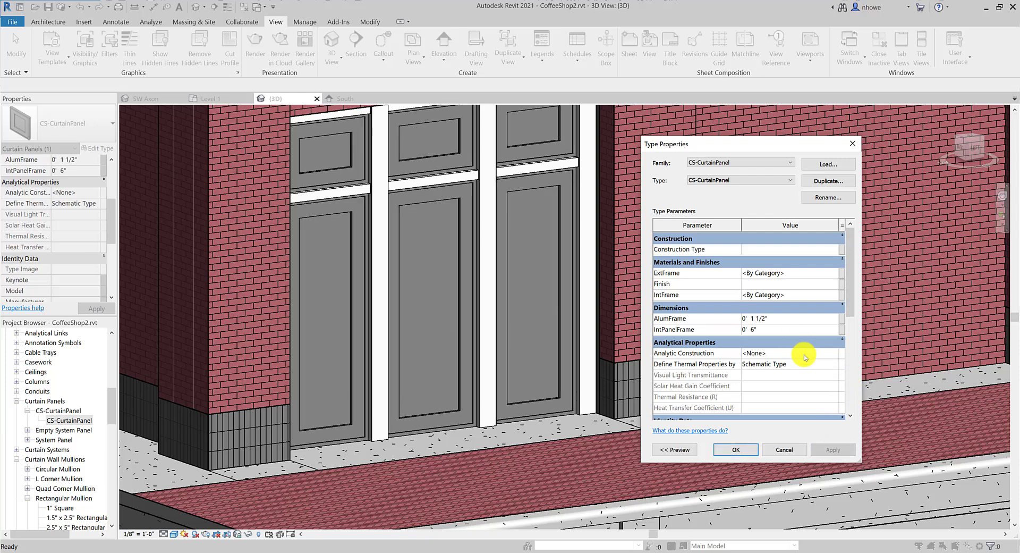
{"action": "left_click", "coordinate": [738, 450]}
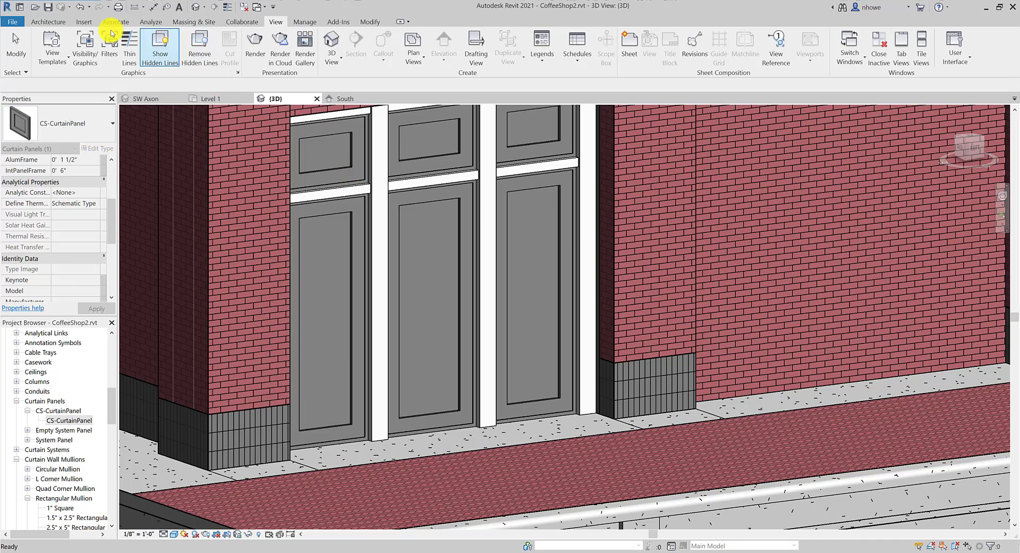
{"action": "left_click", "coordinate": [16, 24]}
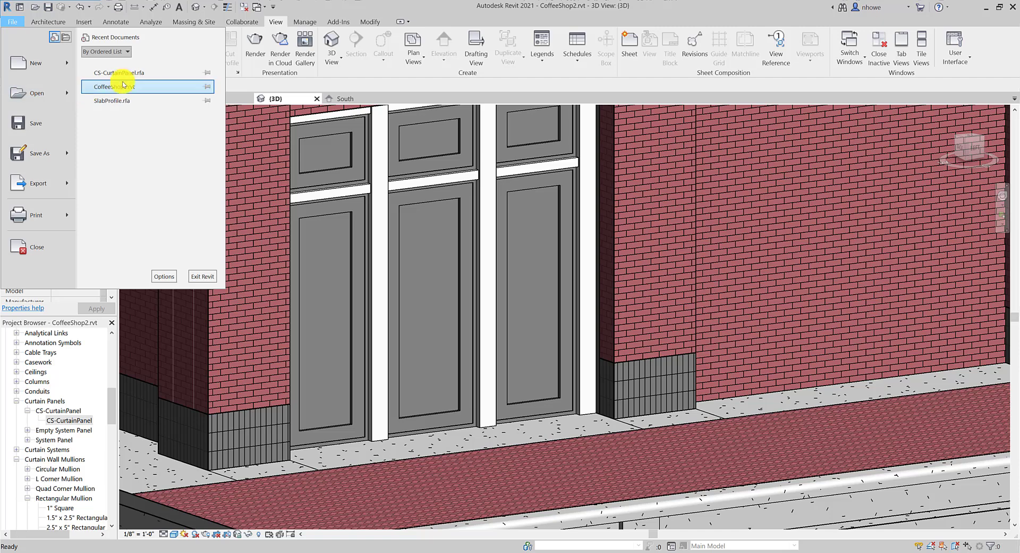
{"action": "key", "text": "Escape"}
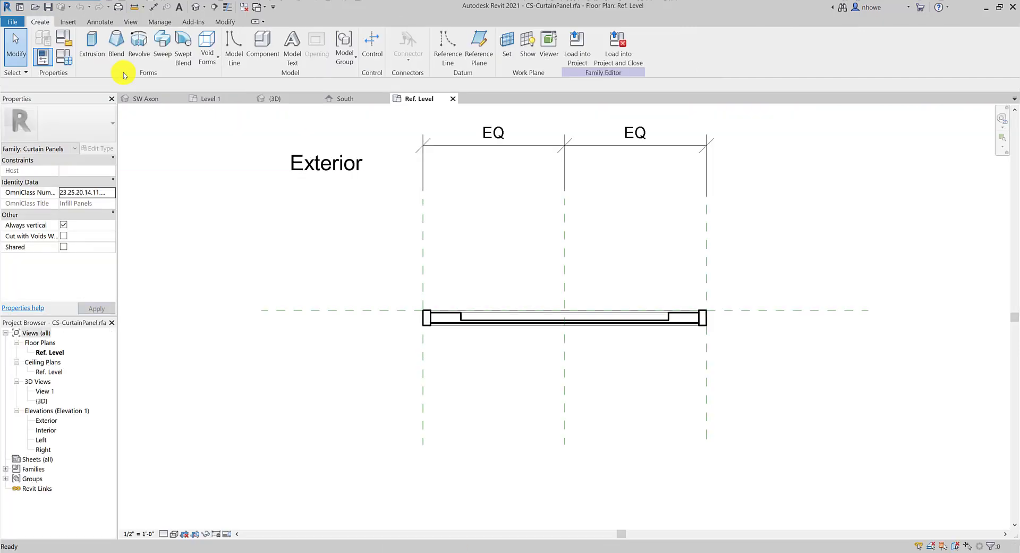
{"action": "scroll", "coordinate": [485, 335], "scroll_direction": "up", "scroll_amount": 1}
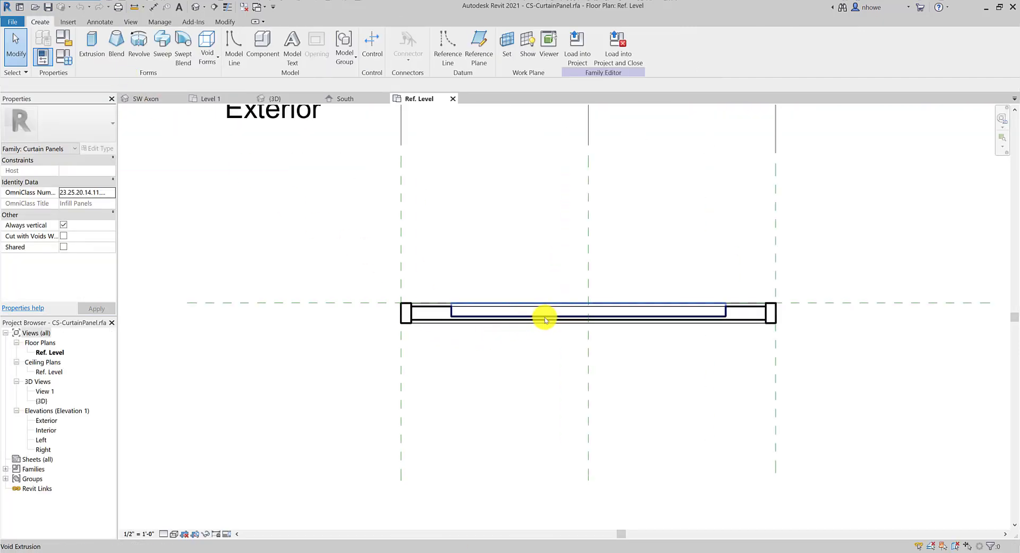
{"action": "left_click", "coordinate": [546, 317]}
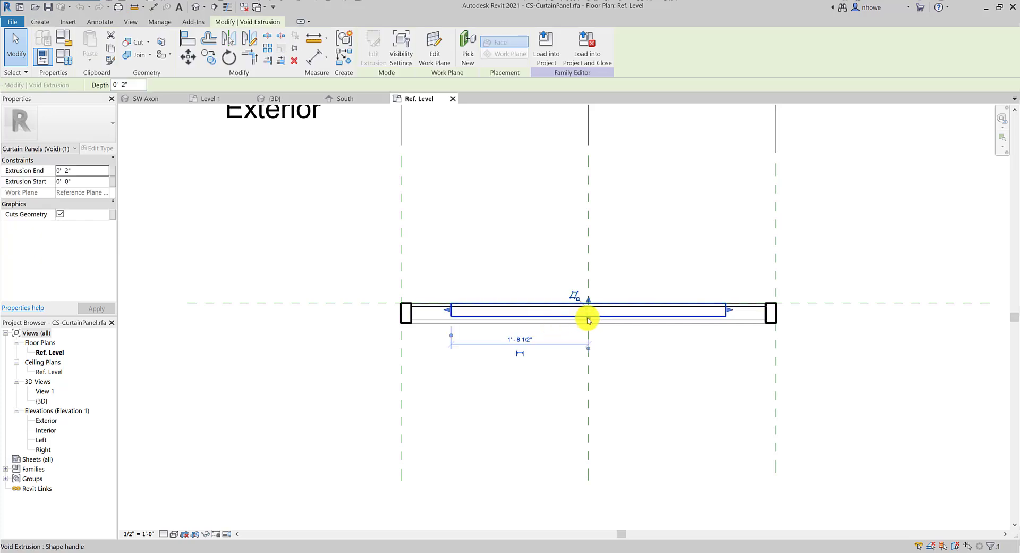
{"action": "left_click", "coordinate": [663, 357]}
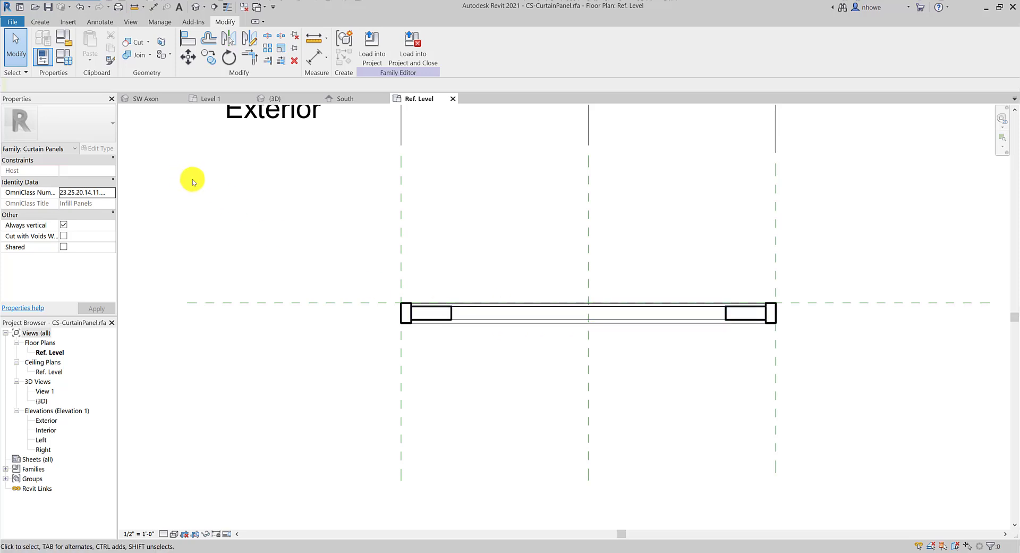
{"action": "double_click", "coordinate": [43, 421]}
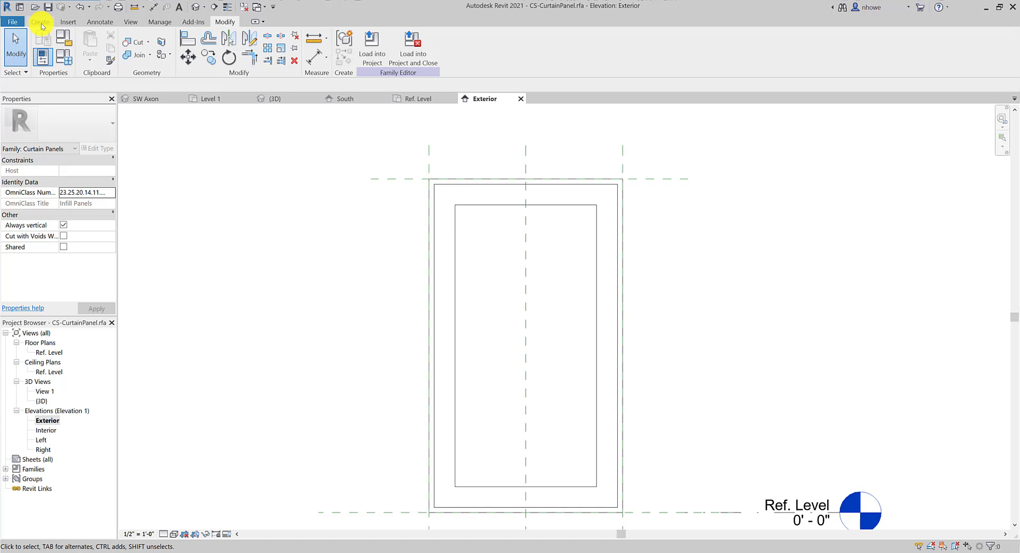
Sketch a rectangle on the inner frame corners, lock all four edges, and finish the 1/2" extrusion
{"action": "left_click", "coordinate": [41, 24]}
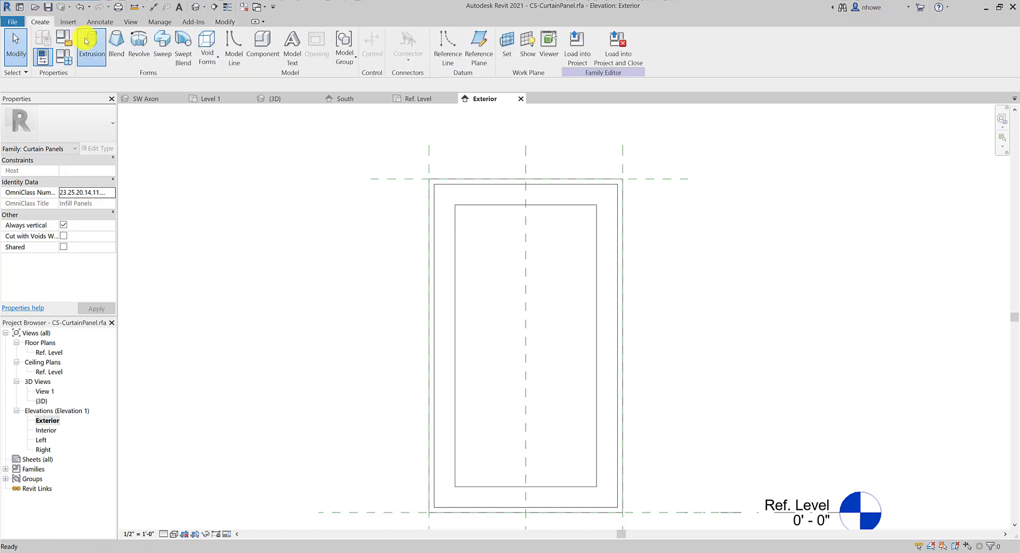
{"action": "left_click", "coordinate": [84, 35]}
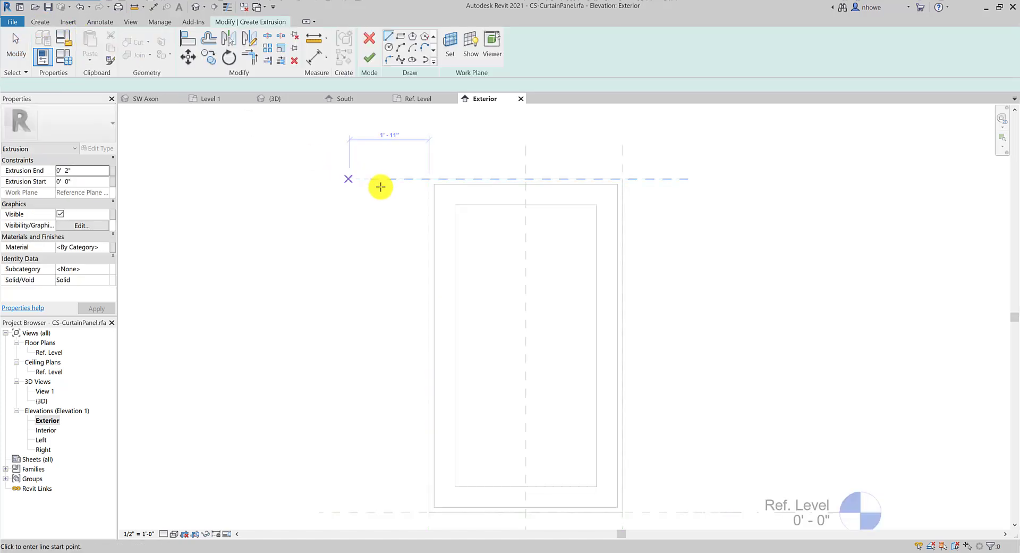
{"action": "left_click", "coordinate": [400, 36]}
{"action": "left_click", "coordinate": [455, 204]}
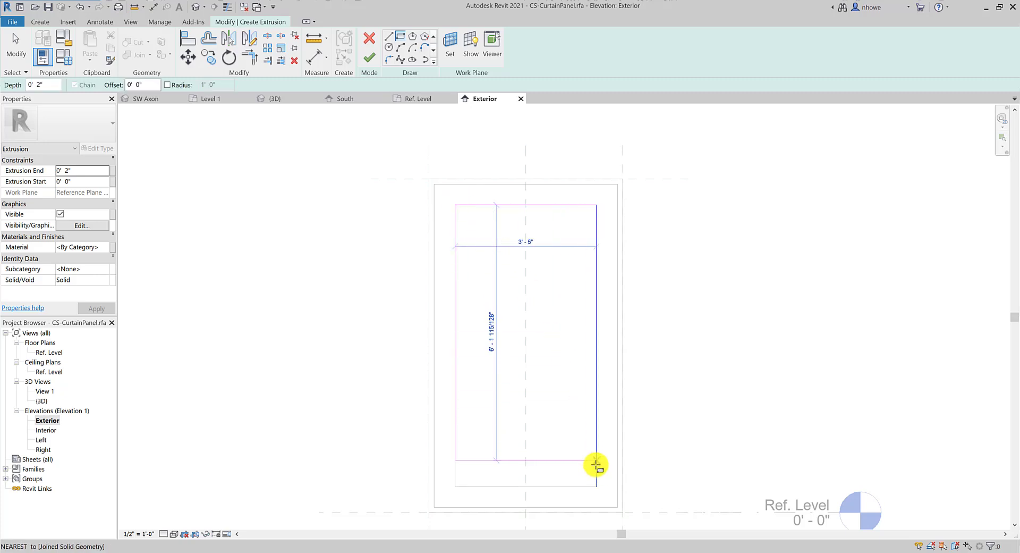
{"action": "left_click", "coordinate": [596, 486]}
{"action": "left_click", "coordinate": [446, 355]}
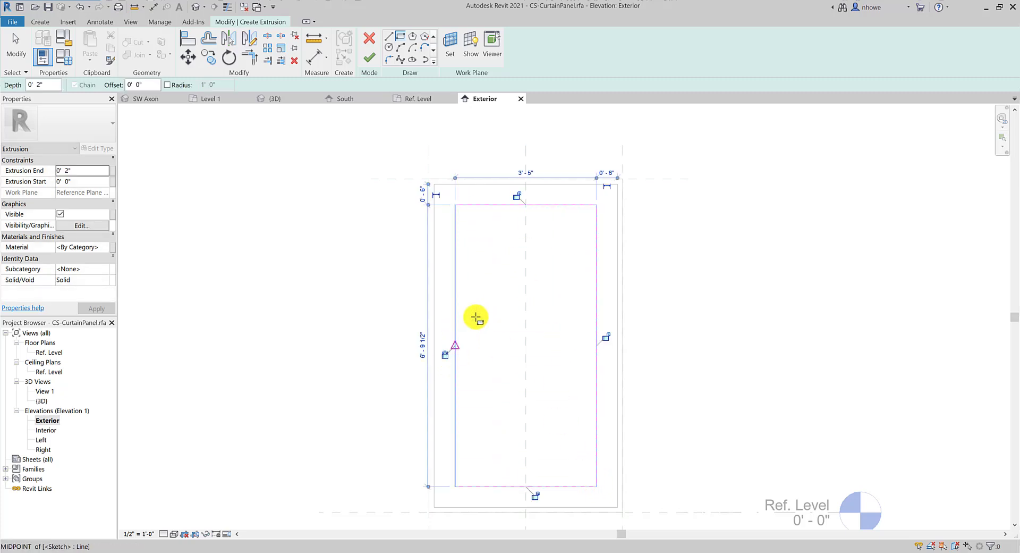
{"action": "left_click", "coordinate": [516, 198]}
{"action": "left_click", "coordinate": [606, 340]}
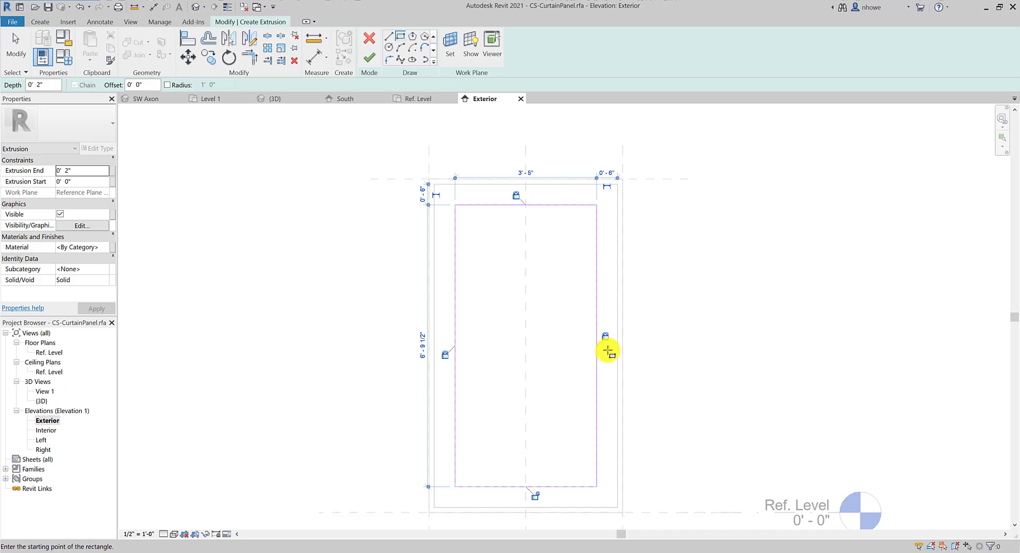
{"action": "left_click", "coordinate": [534, 495]}
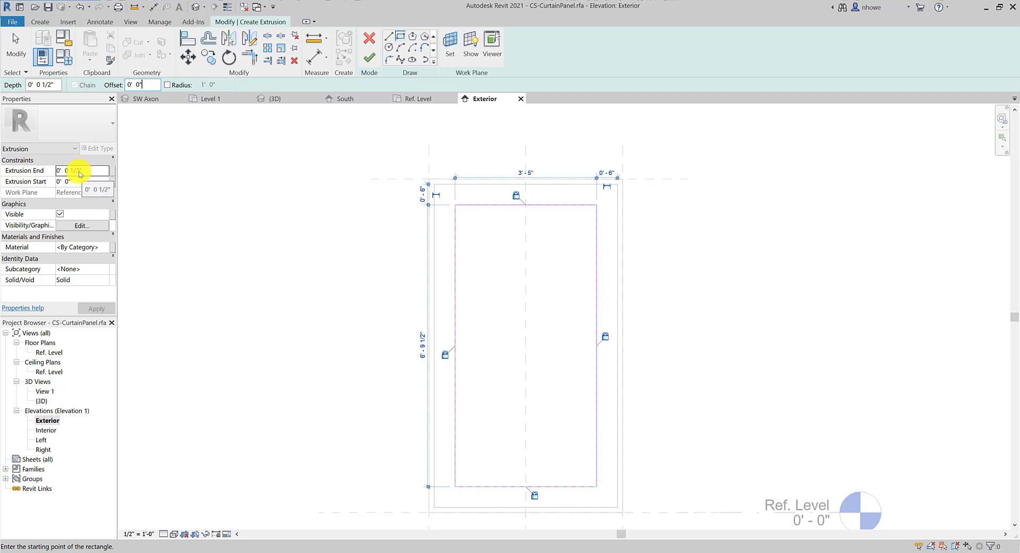
{"action": "left_click", "coordinate": [370, 59]}
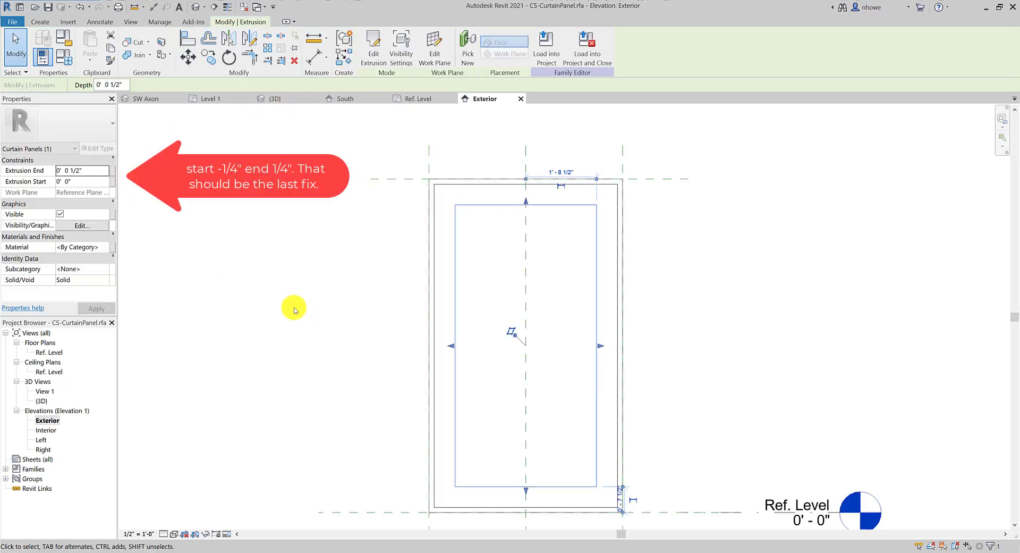
Open the Ref. Level floor plan and try dragging the extrusion's faces within the frame
{"action": "double_click", "coordinate": [49, 352]}
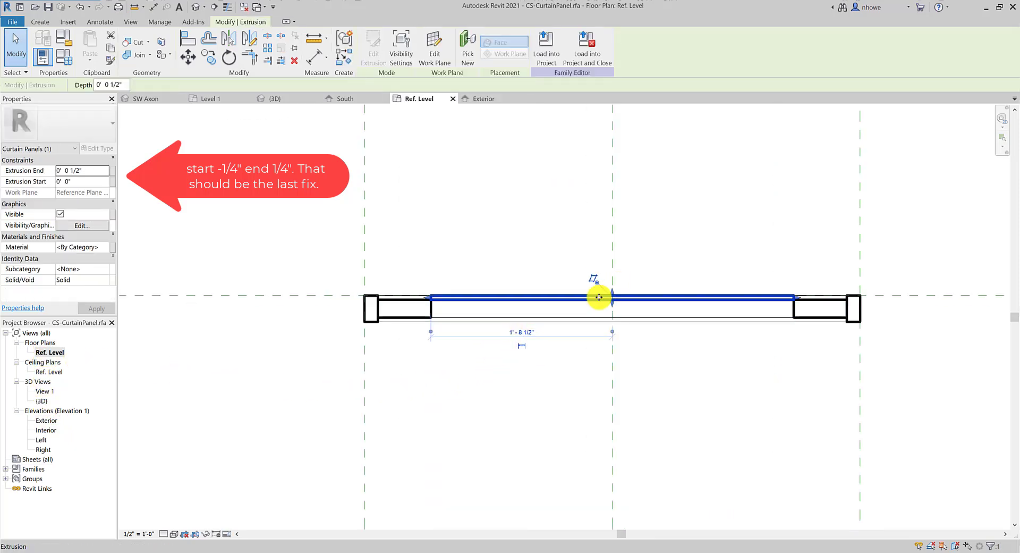
{"action": "scroll", "coordinate": [565, 301], "scroll_direction": "up", "scroll_amount": 3}
{"action": "left_click_drag", "start_coordinate": [564, 301], "coordinate": [565, 321]}
{"action": "mouse_move", "coordinate": [626, 305]}
{"action": "left_mouse_down"}
{"action": "mouse_move", "coordinate": [622, 323]}
{"action": "mouse_move", "coordinate": [621, 300]}
{"action": "left_mouse_up"}
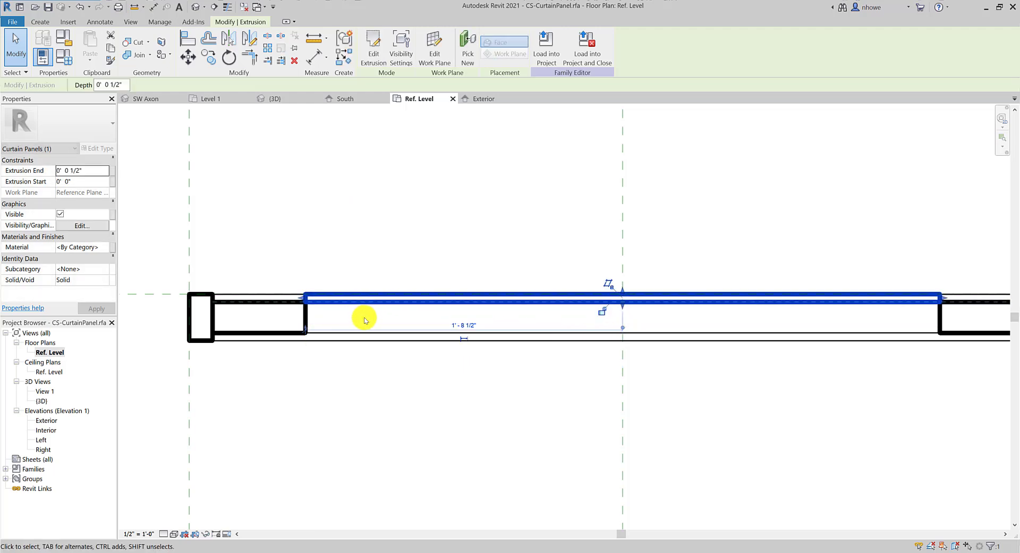
{"action": "scroll", "coordinate": [334, 318], "scroll_direction": "down", "scroll_amount": 2}
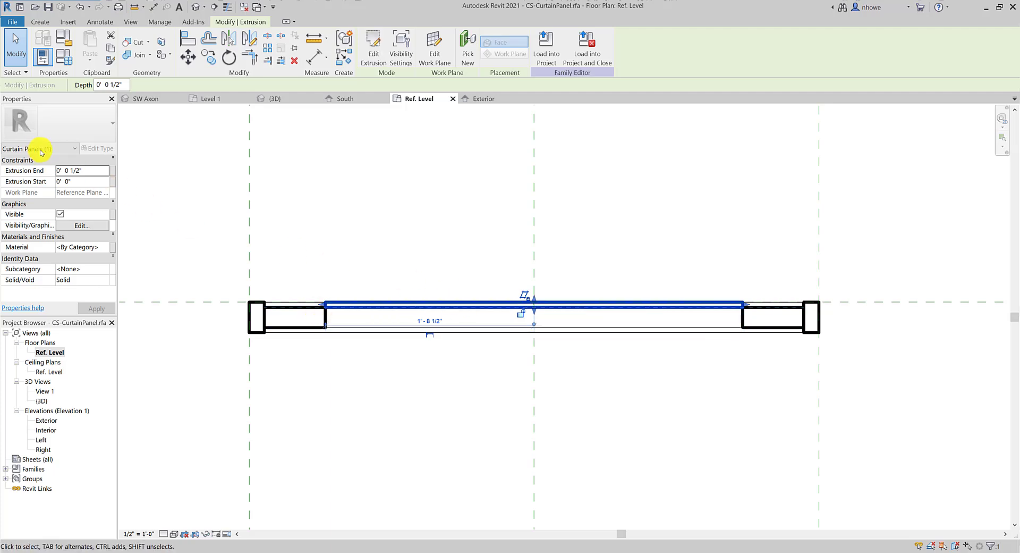
Set the extrusion's start to 0' 1 1/4" and end to 0' 1 3/4", then reselect it
{"action": "left_click", "coordinate": [87, 172]}
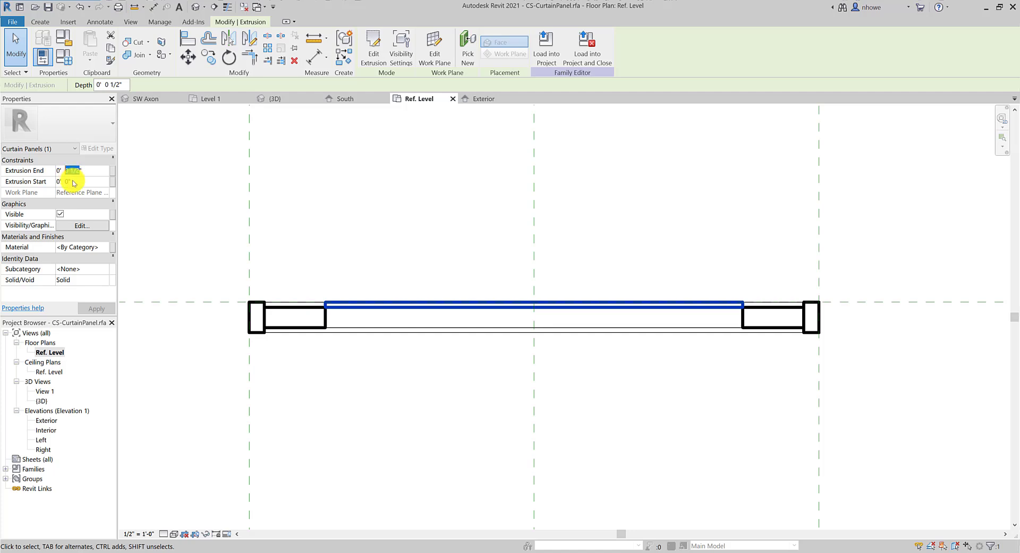
{"action": "left_click", "coordinate": [69, 183]}
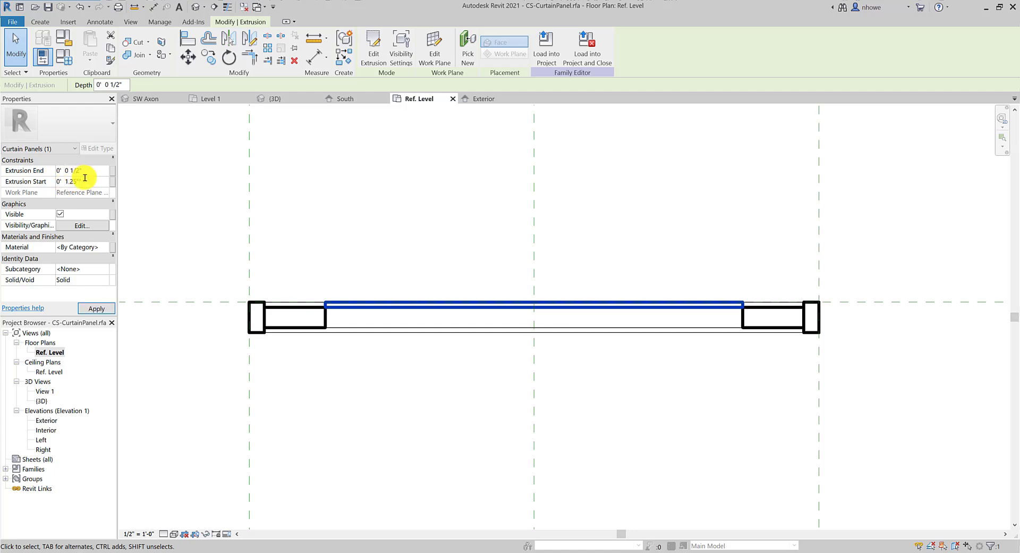
{"action": "left_click", "coordinate": [83, 170]}
{"action": "left_click", "coordinate": [104, 312]}
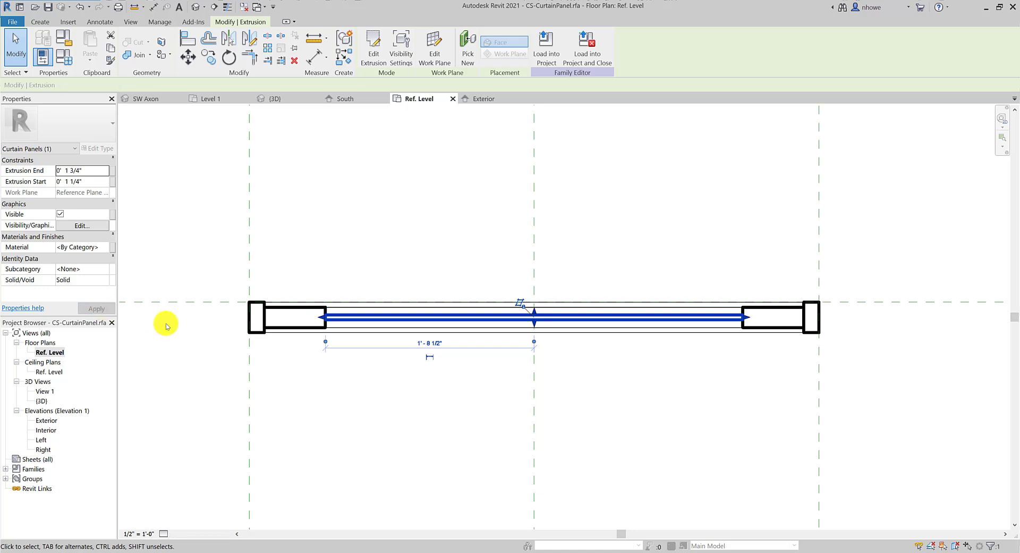
{"action": "left_click", "coordinate": [292, 360]}
{"action": "scroll", "coordinate": [374, 319], "scroll_direction": "up", "scroll_amount": 2}
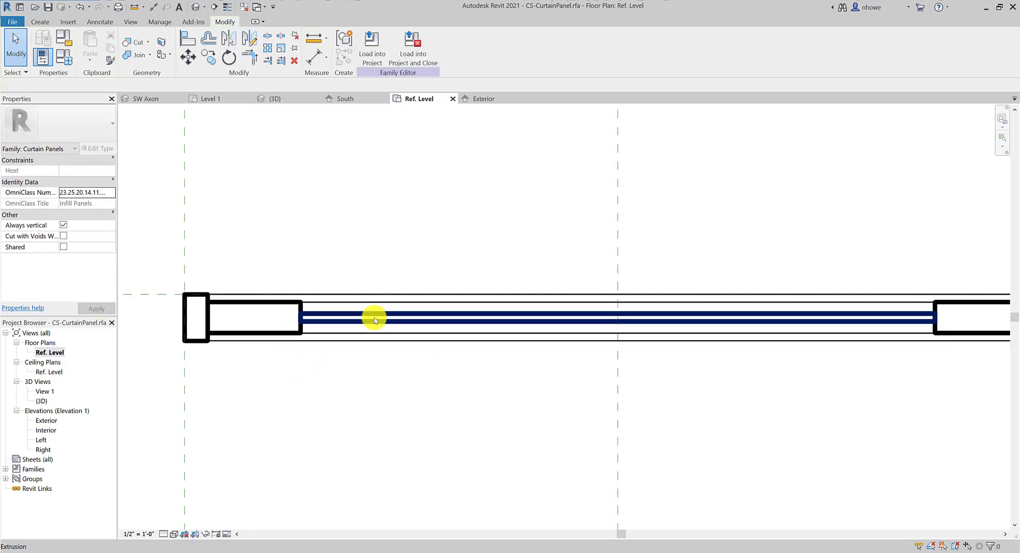
{"action": "left_click", "coordinate": [374, 319]}
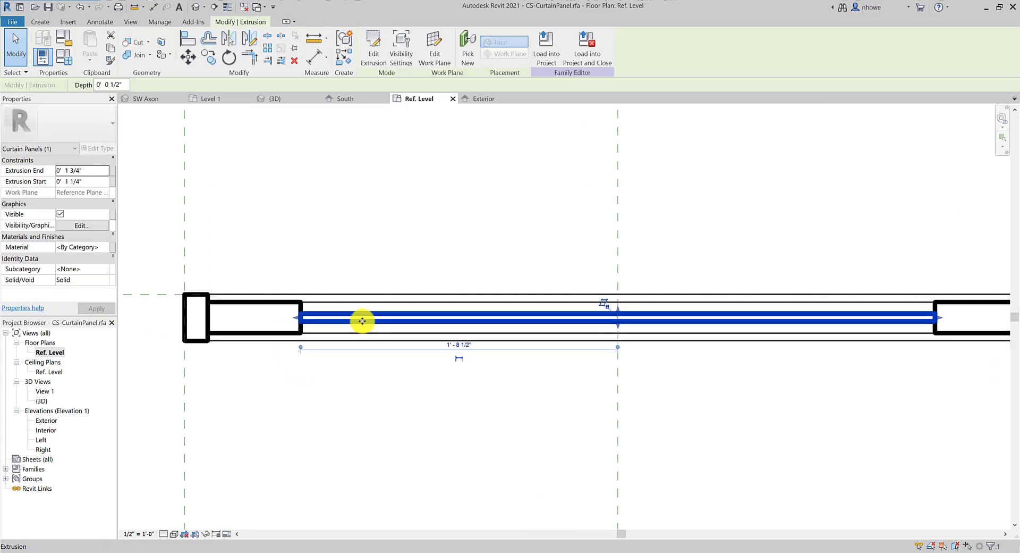
Search 'glass' in the Material Browser and assign Glass as the extrusion's material
{"action": "left_click", "coordinate": [104, 248]}
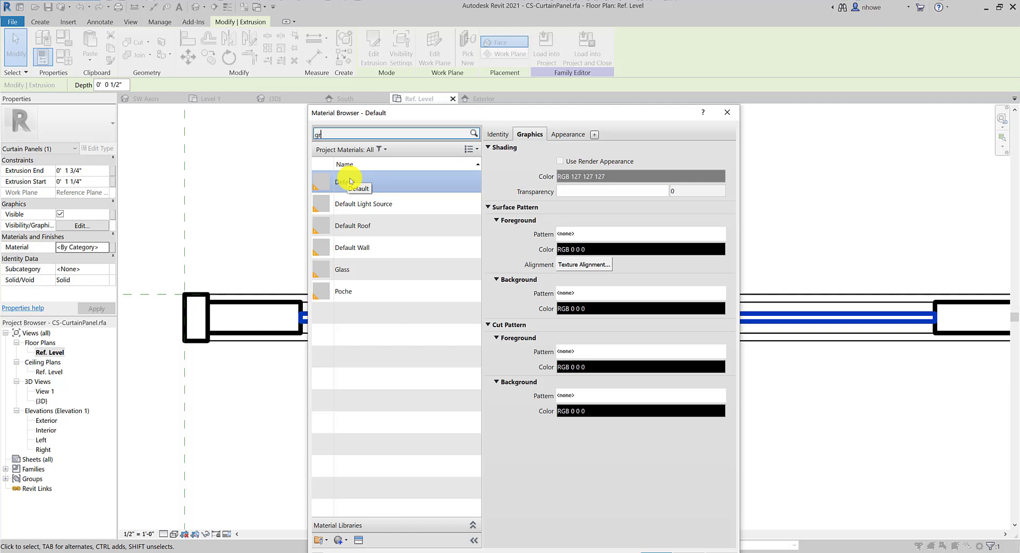
{"action": "type", "text": "glass"}
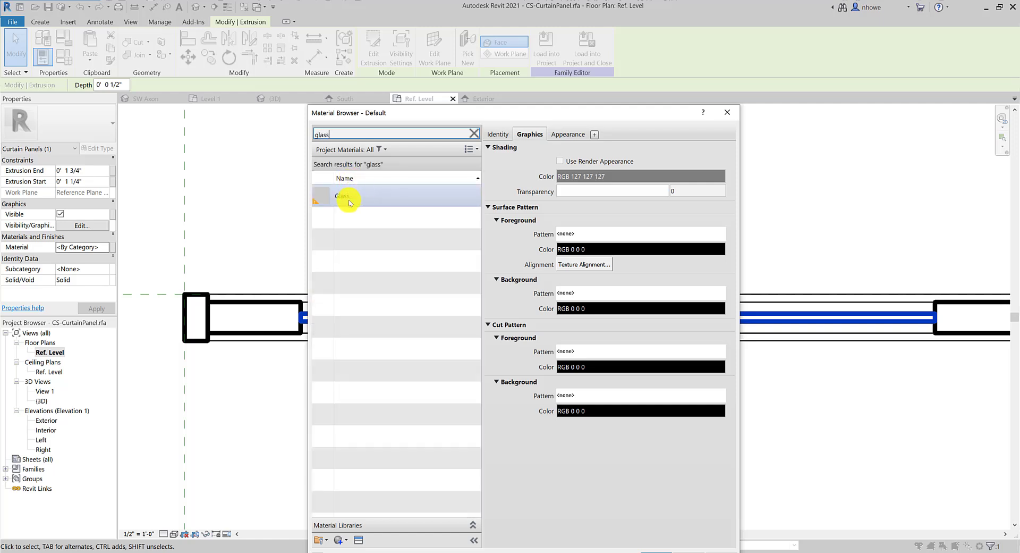
{"action": "left_click", "coordinate": [352, 201]}
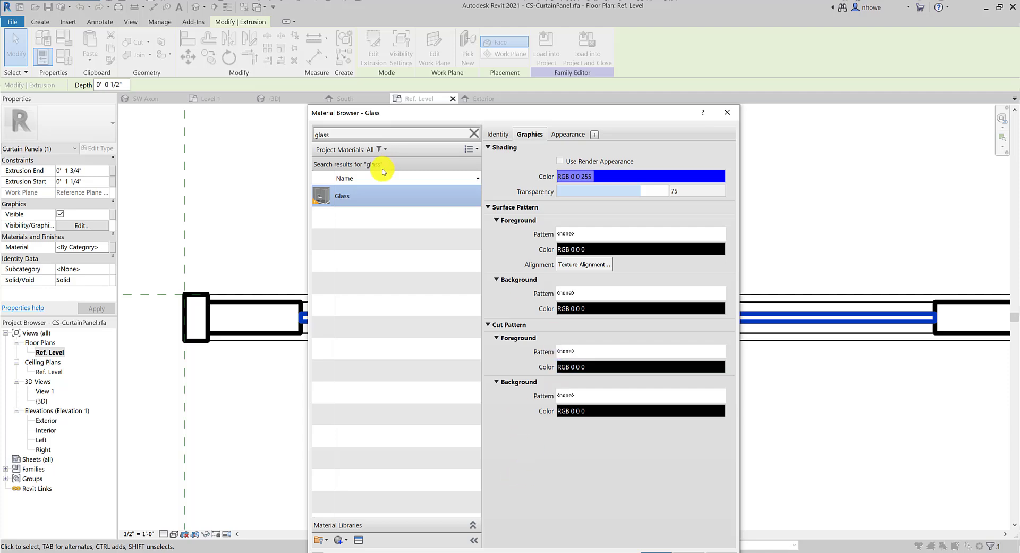
{"action": "double_click", "coordinate": [385, 194]}
{"action": "left_click", "coordinate": [340, 376]}
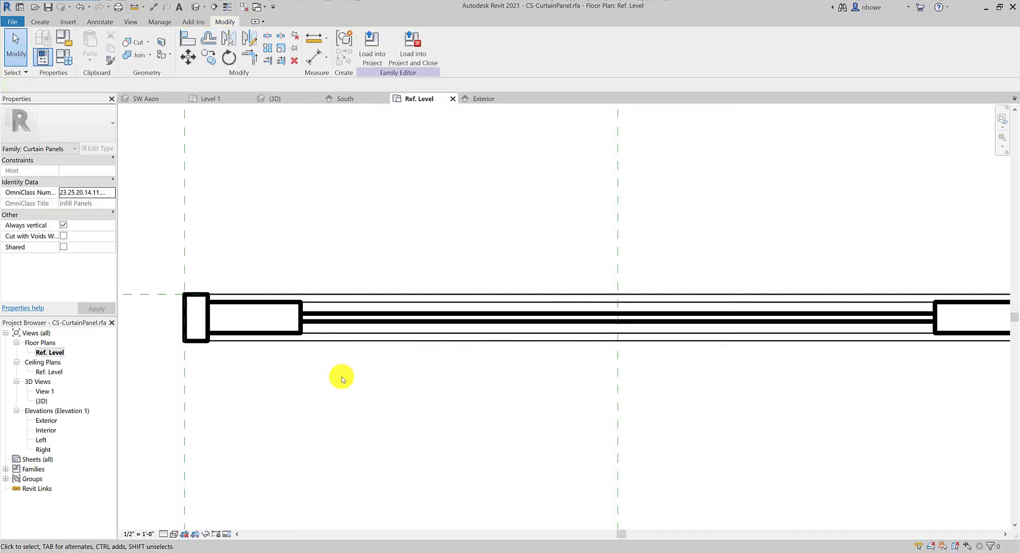
Save the panel family and load it into CoffeeShop2, overwriting the existing version
{"action": "left_click", "coordinate": [413, 45]}
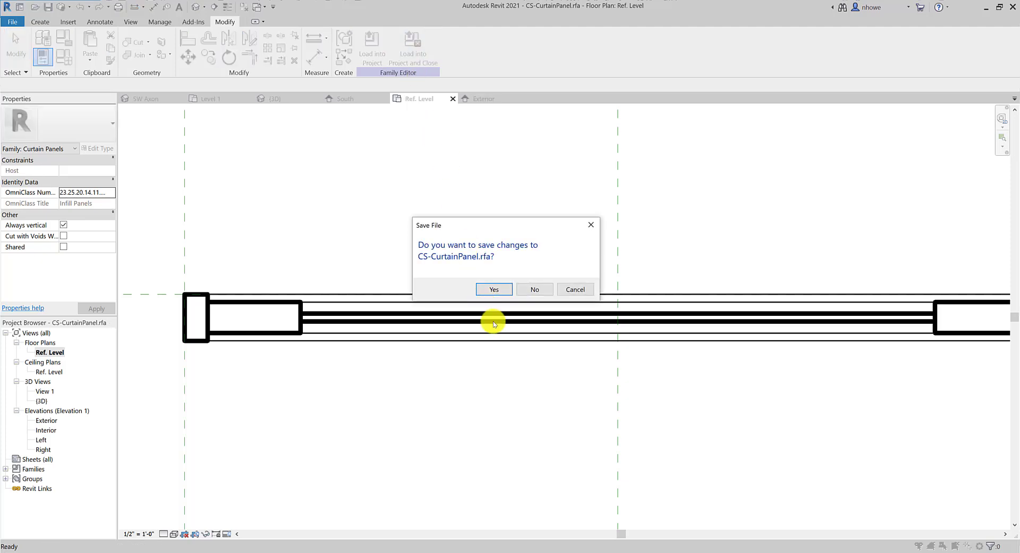
{"action": "left_click", "coordinate": [509, 286]}
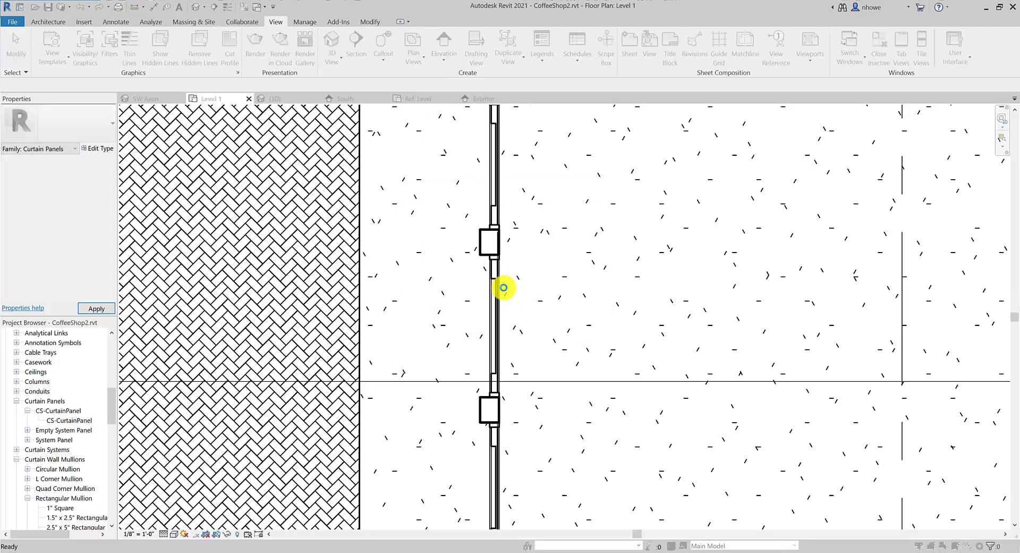
{"action": "left_click", "coordinate": [514, 279]}
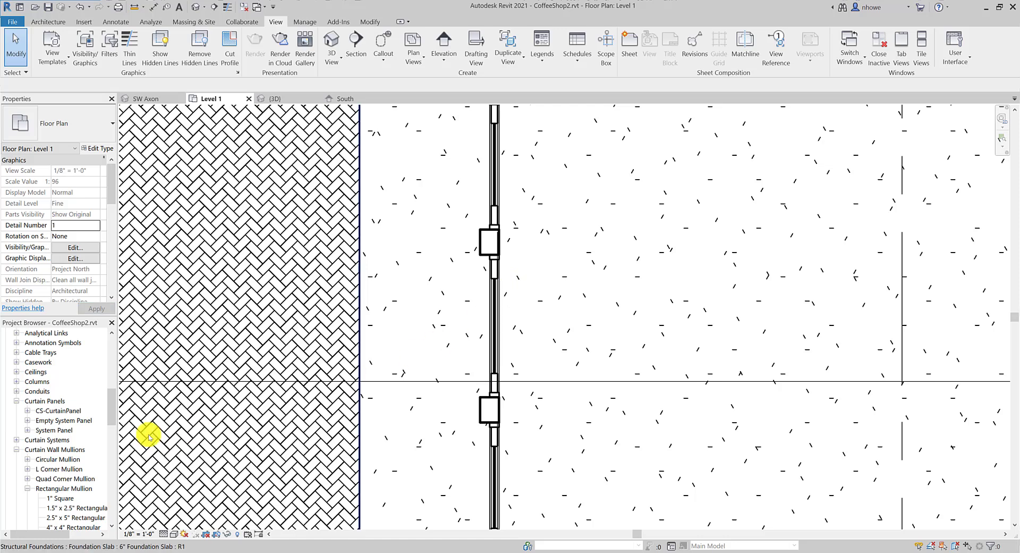
View the storefront in 3D from nearly the front and select the curtain wall
{"action": "left_click", "coordinate": [332, 40]}
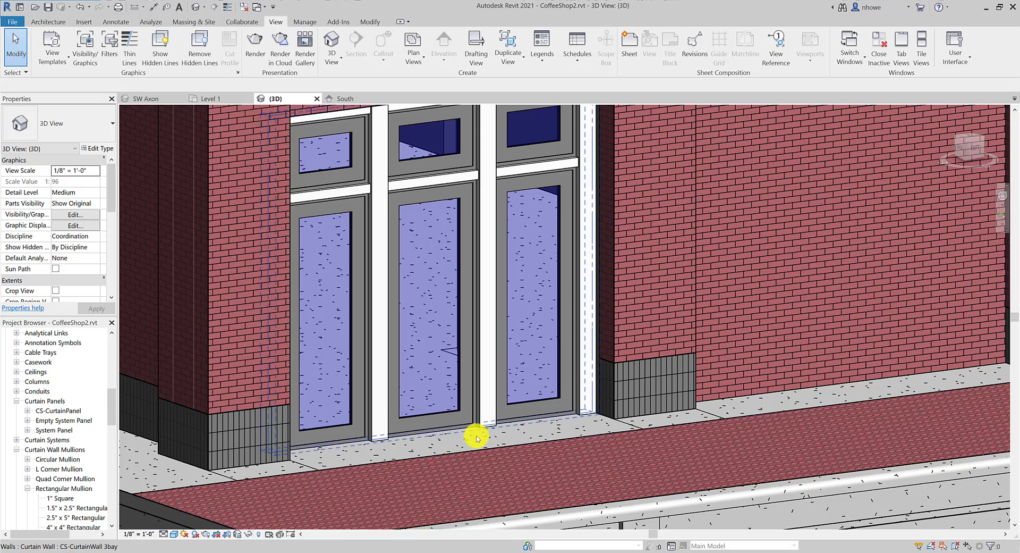
{"action": "middle_click_drag", "start_coordinate": [485, 432], "coordinate": [439, 424], "text": "shift"}
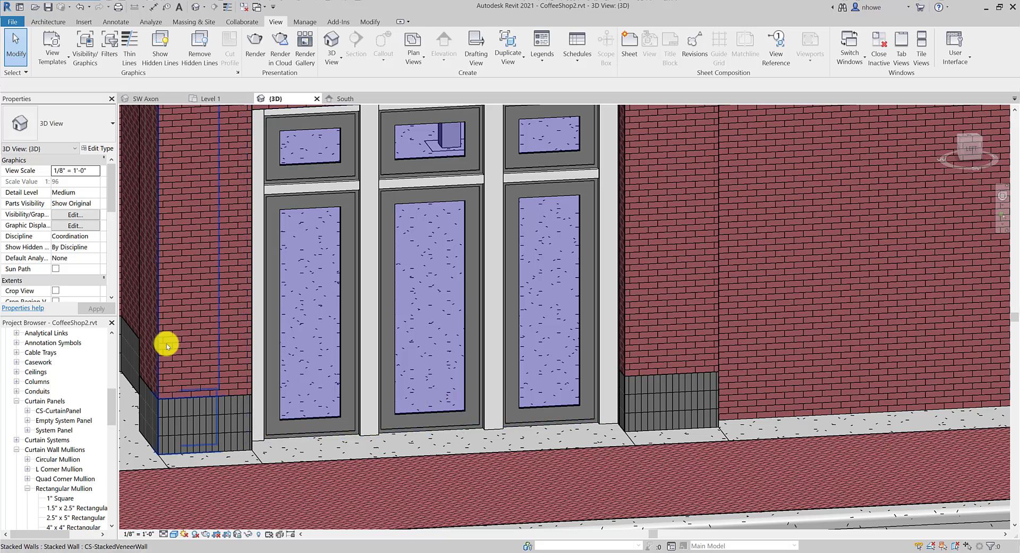
{"action": "left_click", "coordinate": [266, 302]}
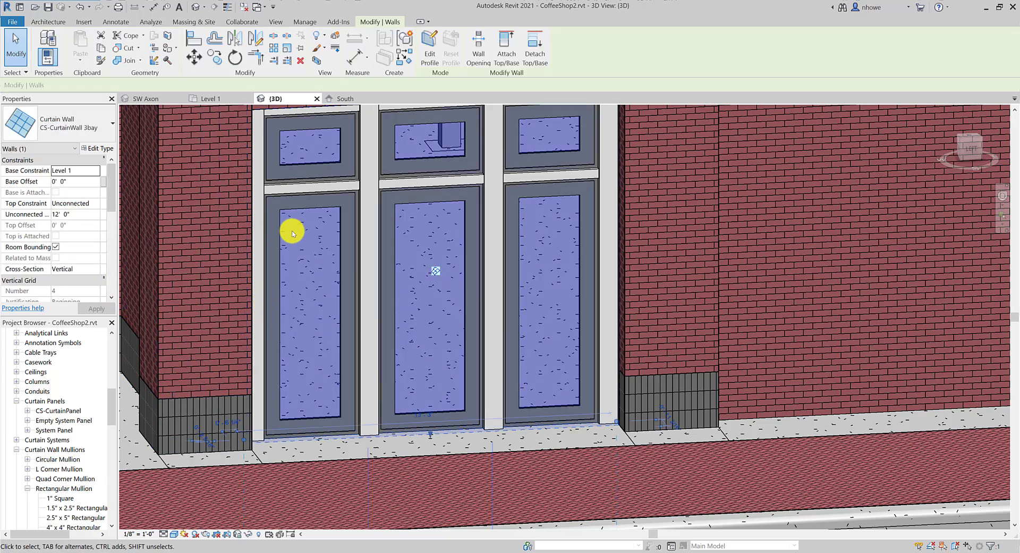